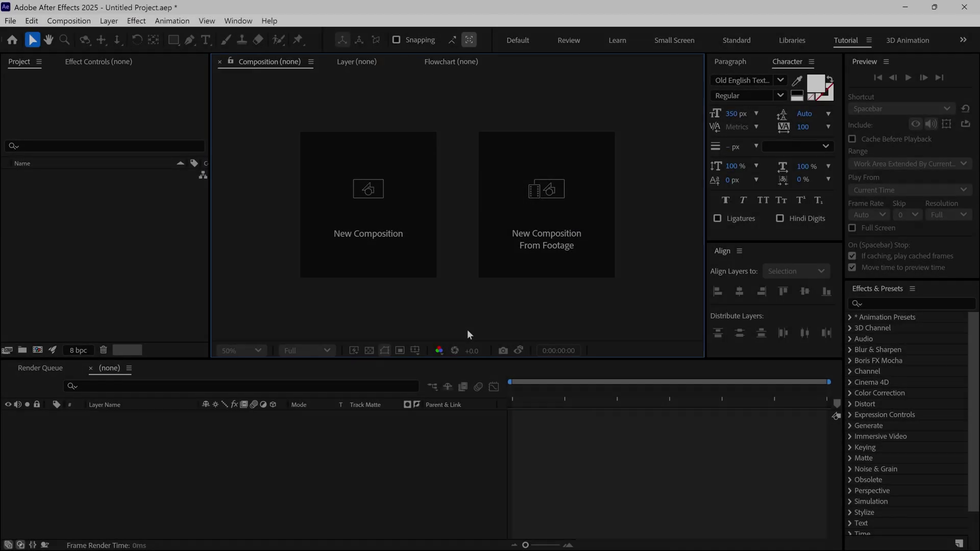
Create a new 1920×1080 composition named MAIN COMP.
left_click(390, 259)
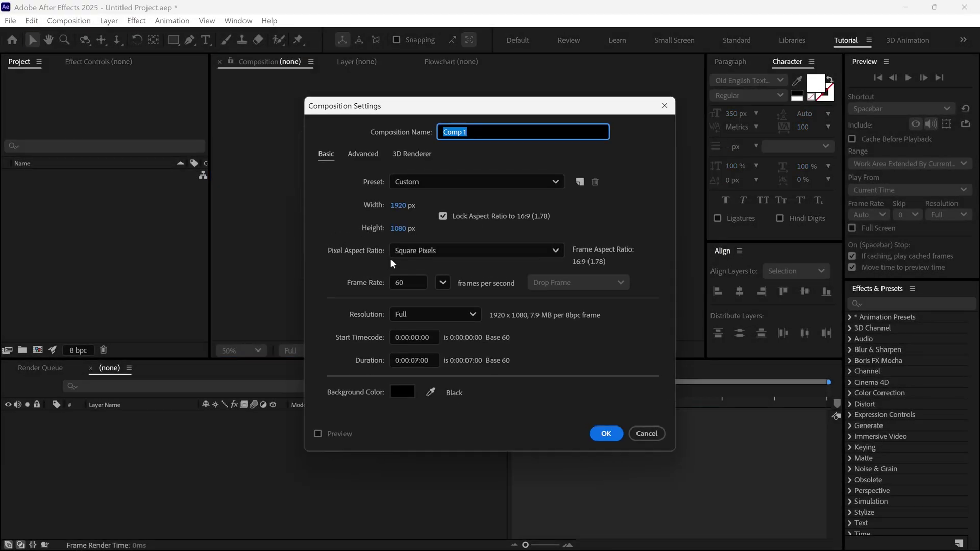
type("MAIN COMP")
left_click(605, 434)
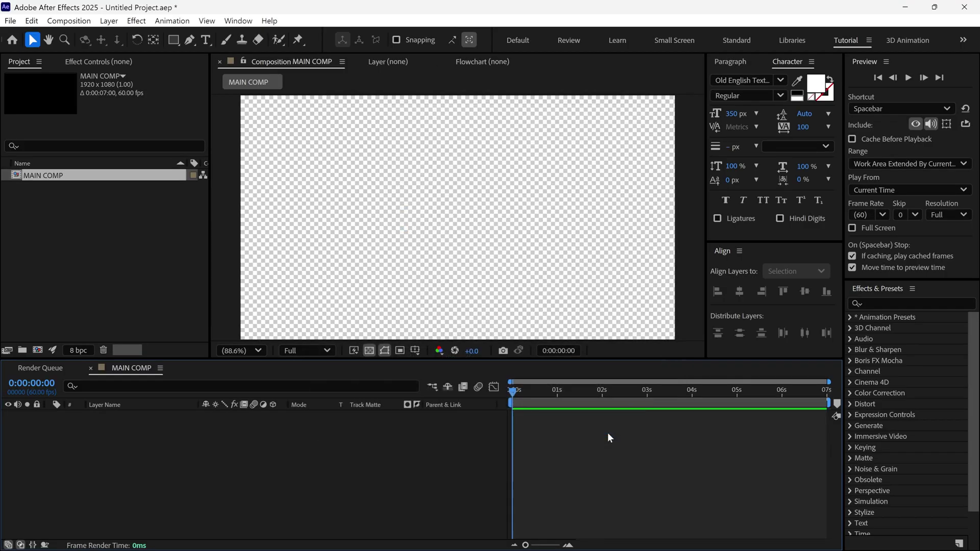
Import the LOGO_01.png image into the project.
double_click(135, 250)
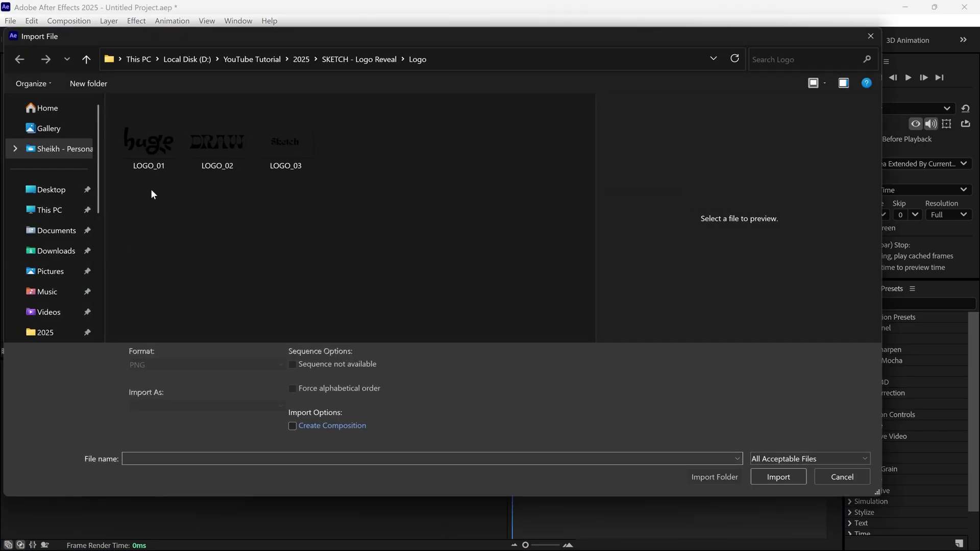
left_click(151, 155)
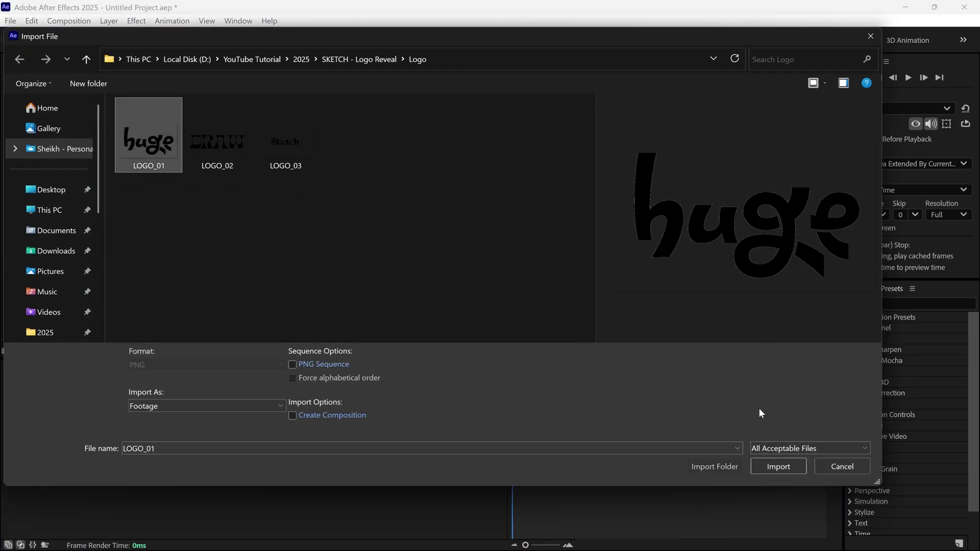
left_click(771, 465)
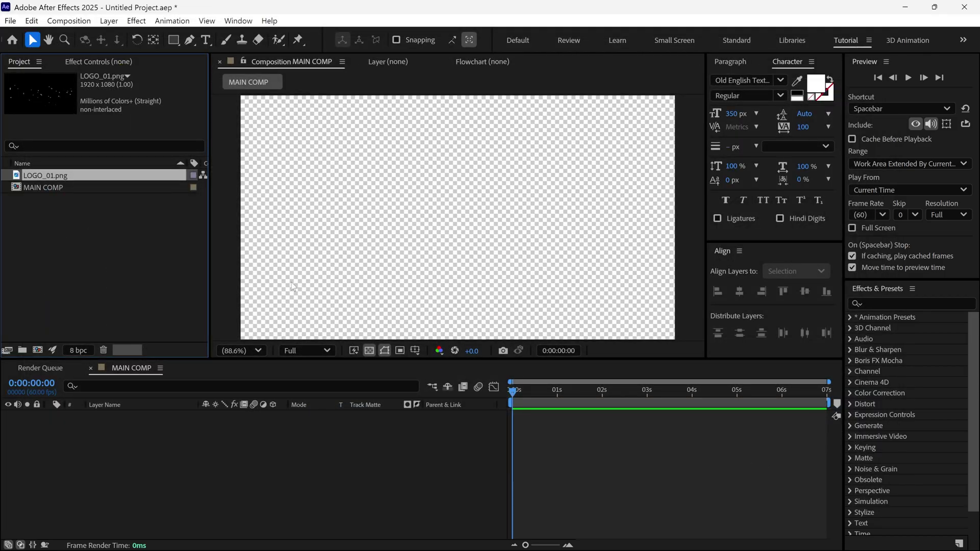
Add LOGO_01.png to the MAIN COMP timeline and scale it to 40%.
left_click_drag(64, 173, 96, 432)
key("s")
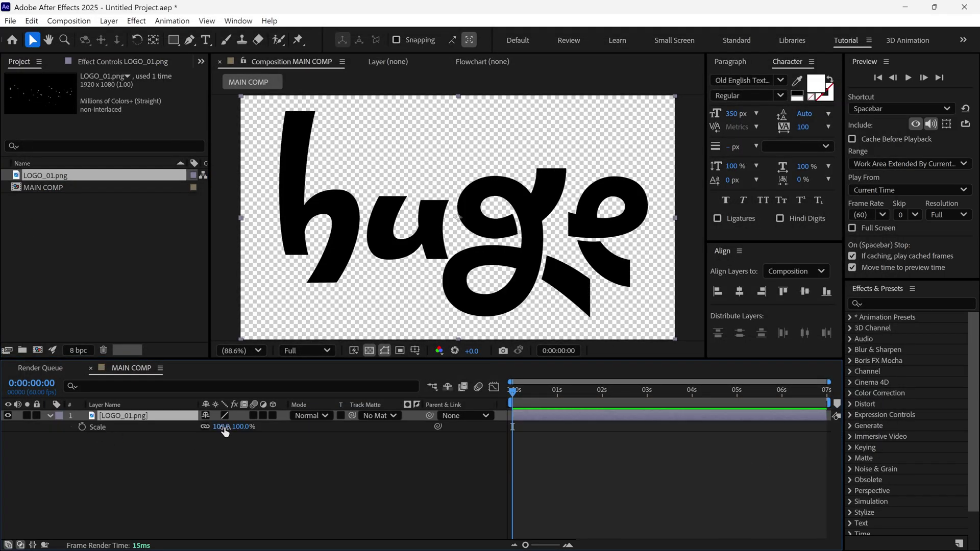
left_click_drag(225, 432, 192, 436)
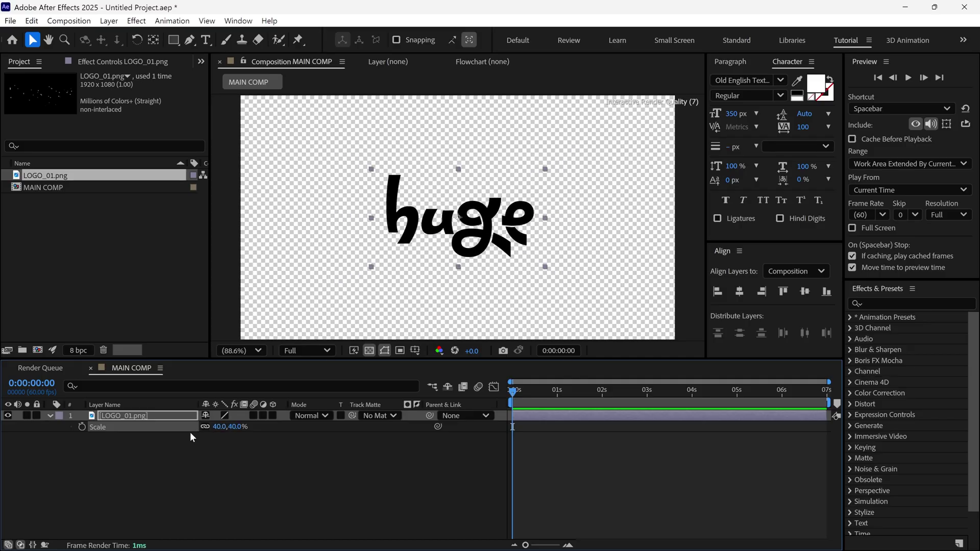
Pre-compose the logo layer into a precomp named LOGO HOlder.
right_click(148, 416)
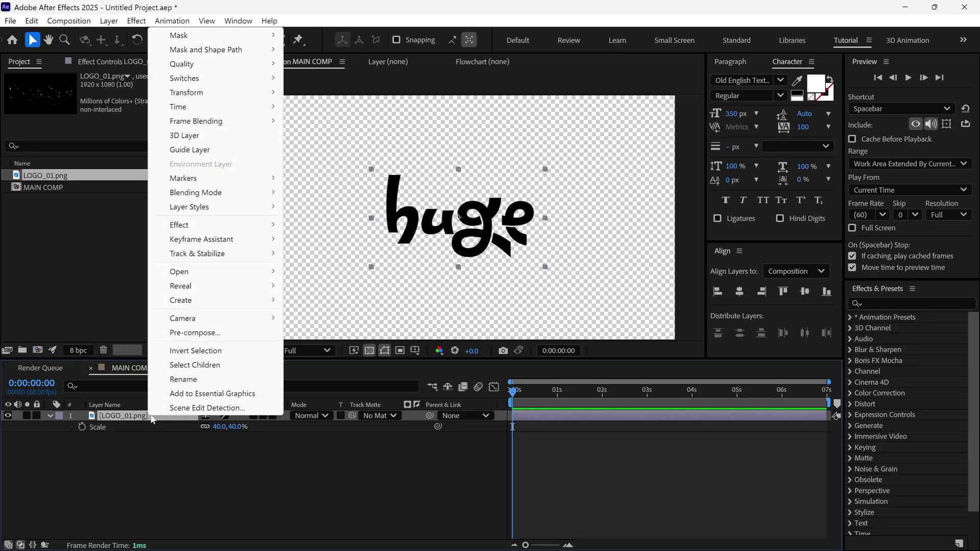
left_click(182, 333)
type("LOGO HO")
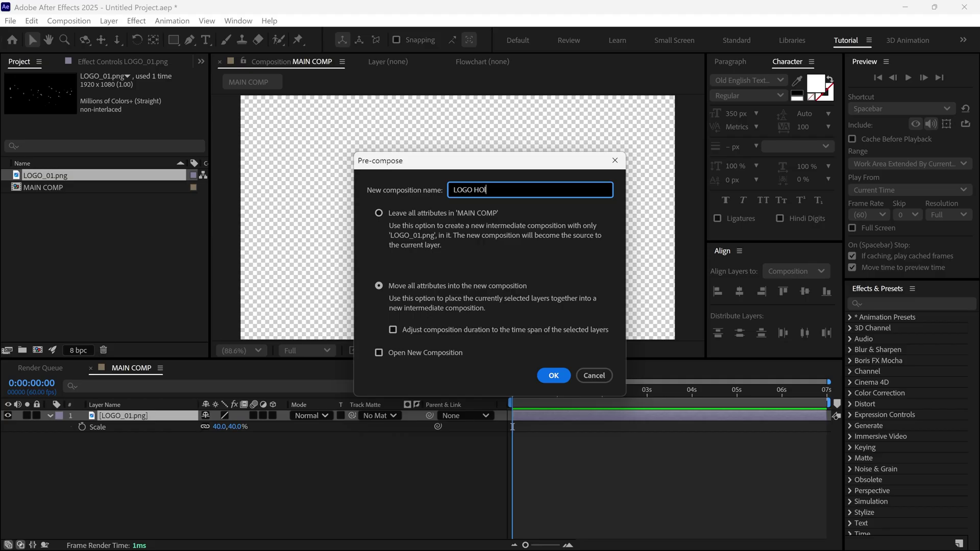
type("lder")
left_click(378, 286)
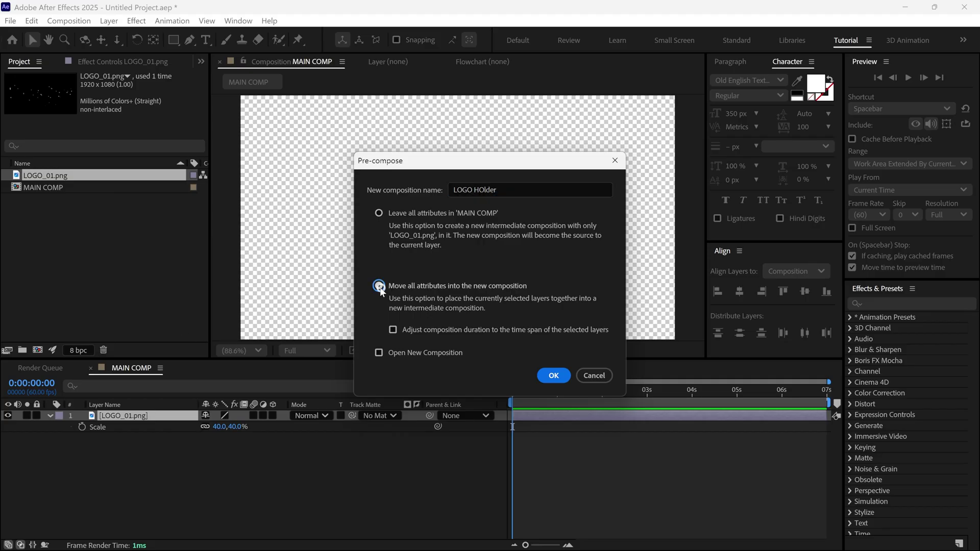
left_click(553, 375)
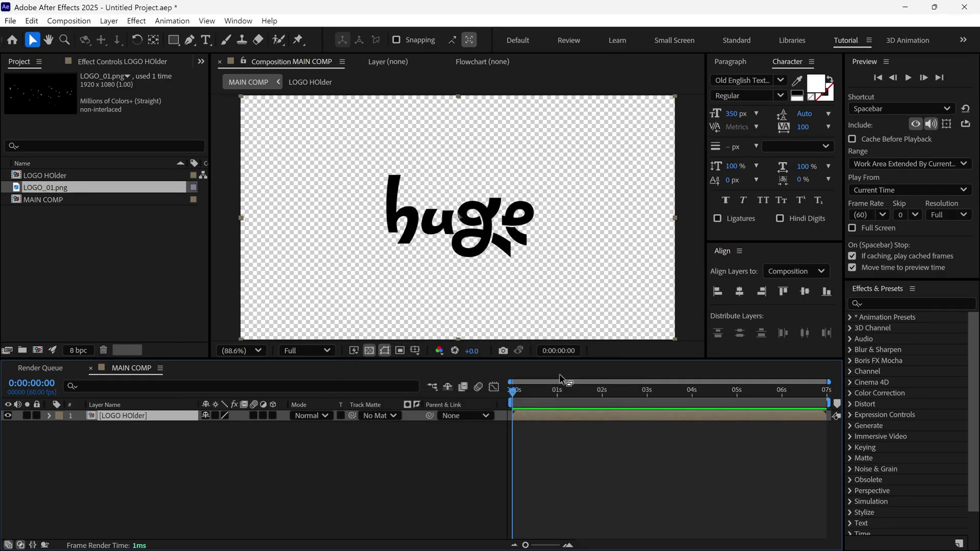
Auto-trace the LOGO HOlder layer with a pre-trace blur of 0.
left_click(109, 21)
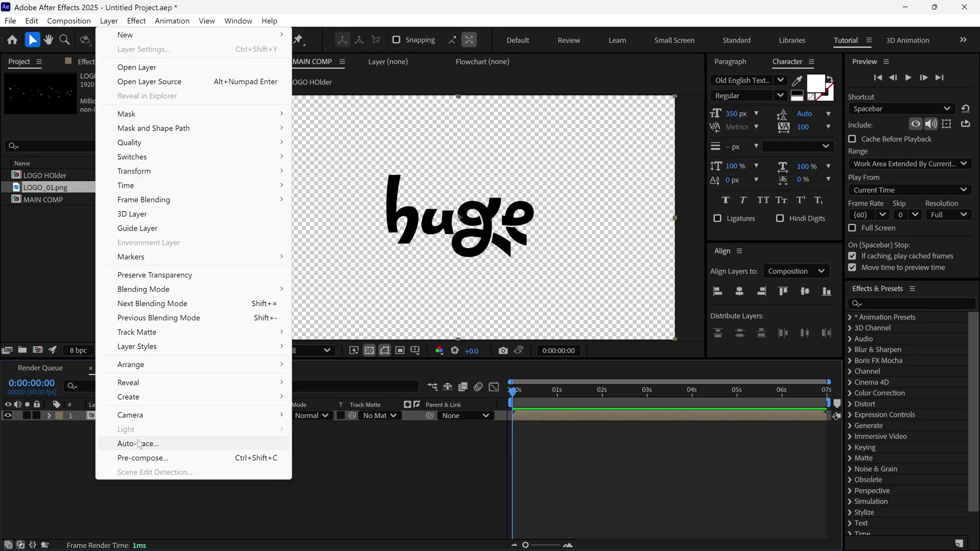
left_click(138, 444)
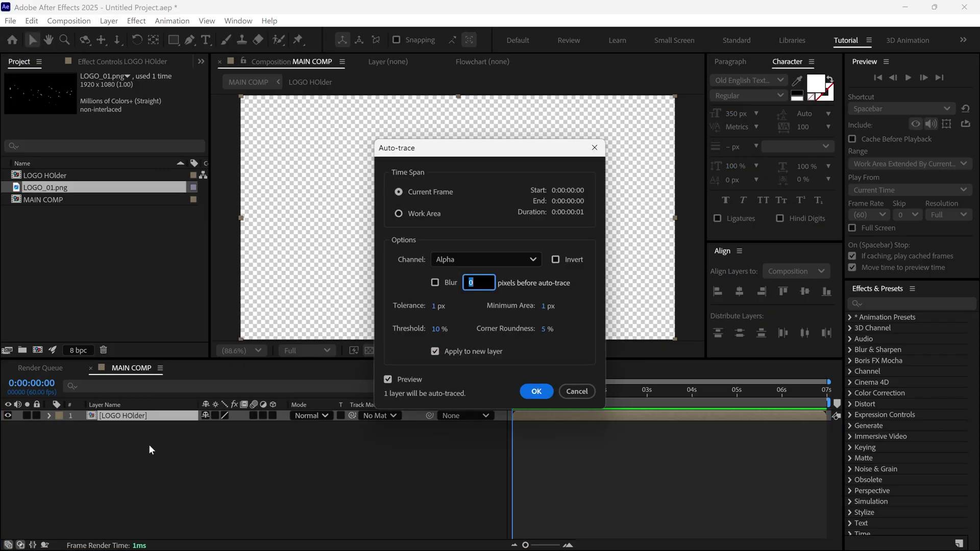
left_click_drag(457, 132, 625, 131)
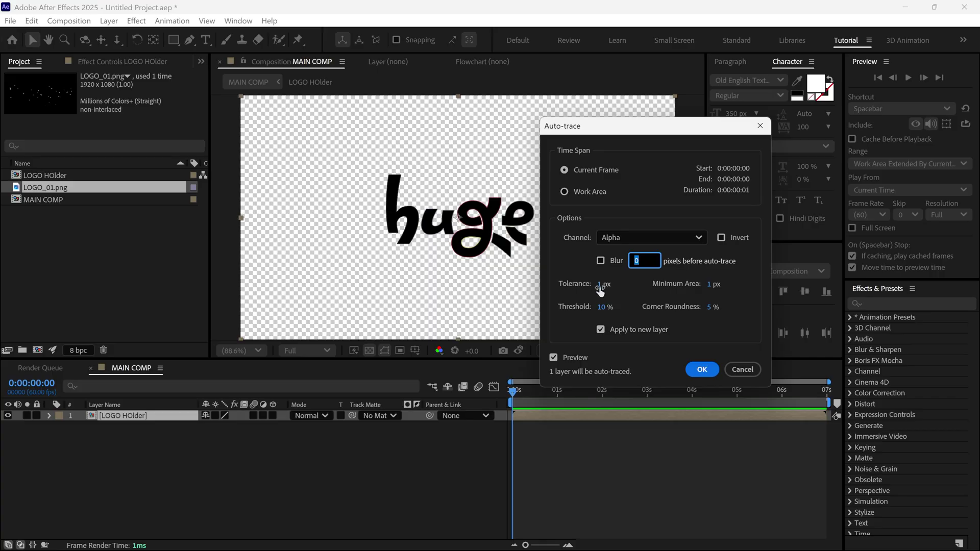
left_click(636, 277)
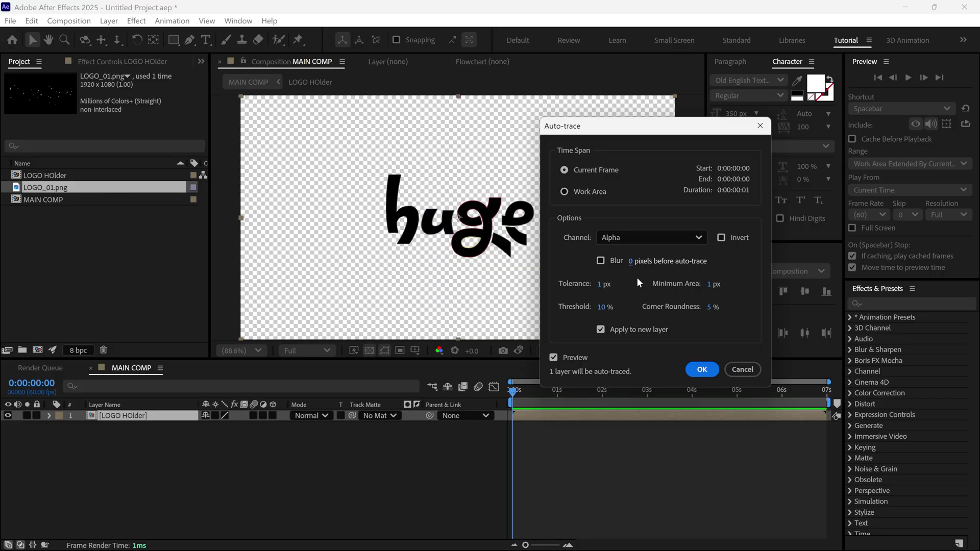
left_click(706, 371)
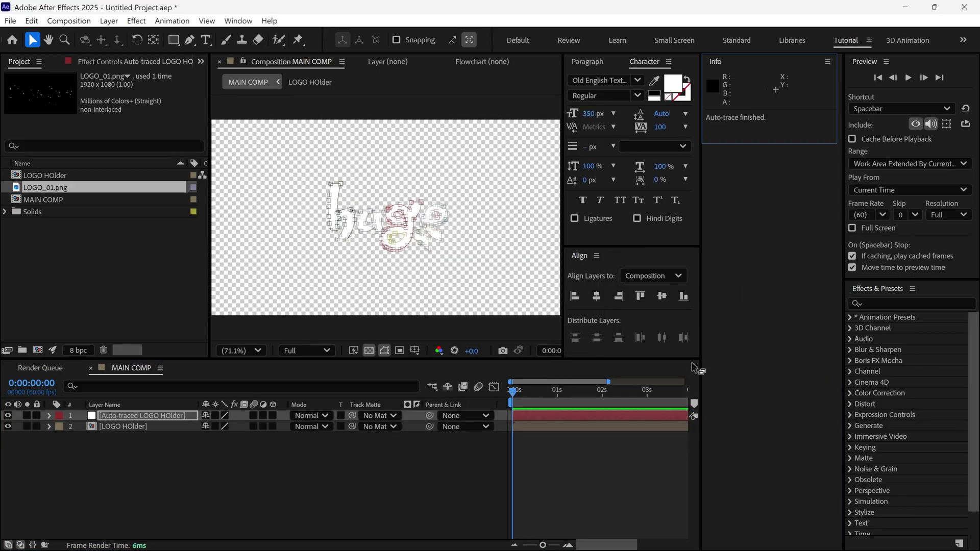
Close the trace status readout, show the comp on black, and solo the traced layer.
left_click(827, 61)
left_click(852, 70)
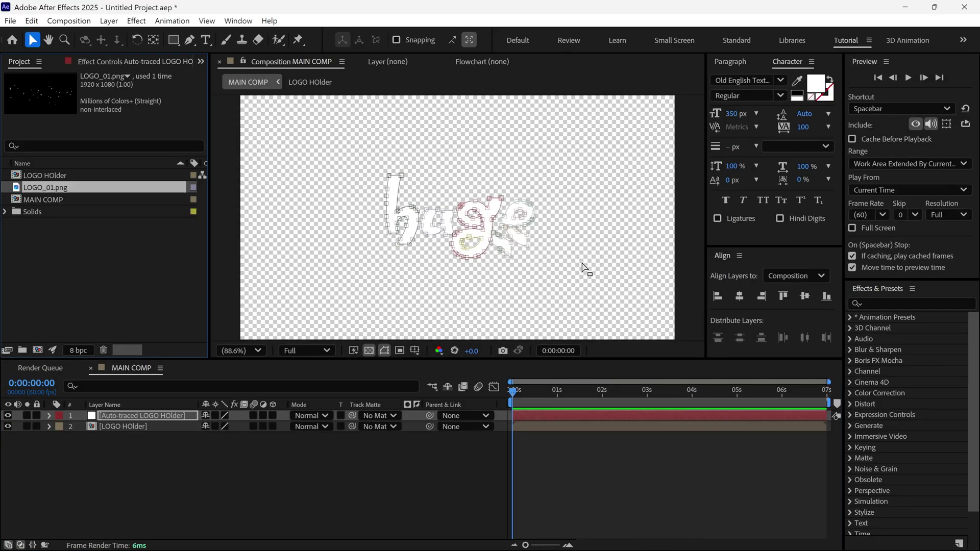
left_click(369, 350)
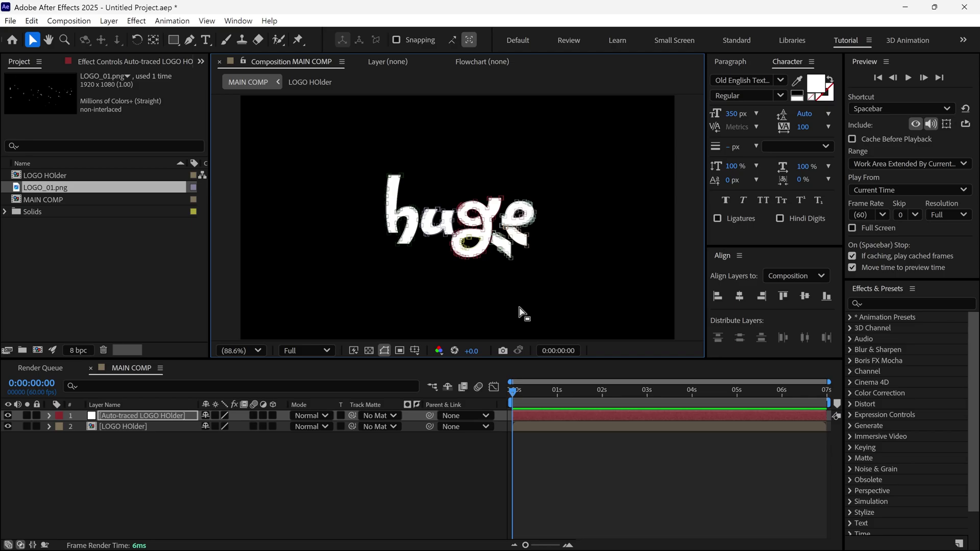
left_click(27, 415)
Rename the auto-traced layer to Stroke and hide its mask outlines.
left_click(143, 415)
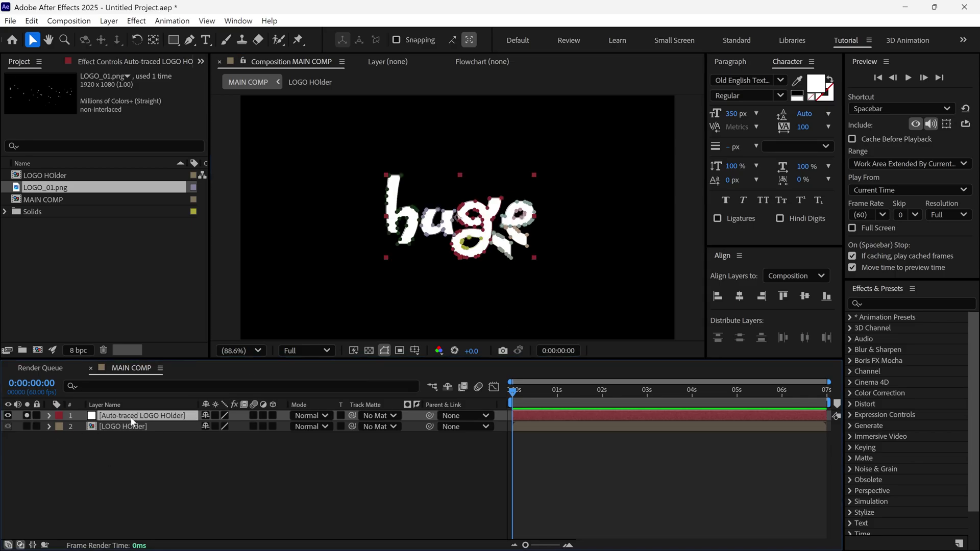
key("Return")
type("Stroke")
key("Return")
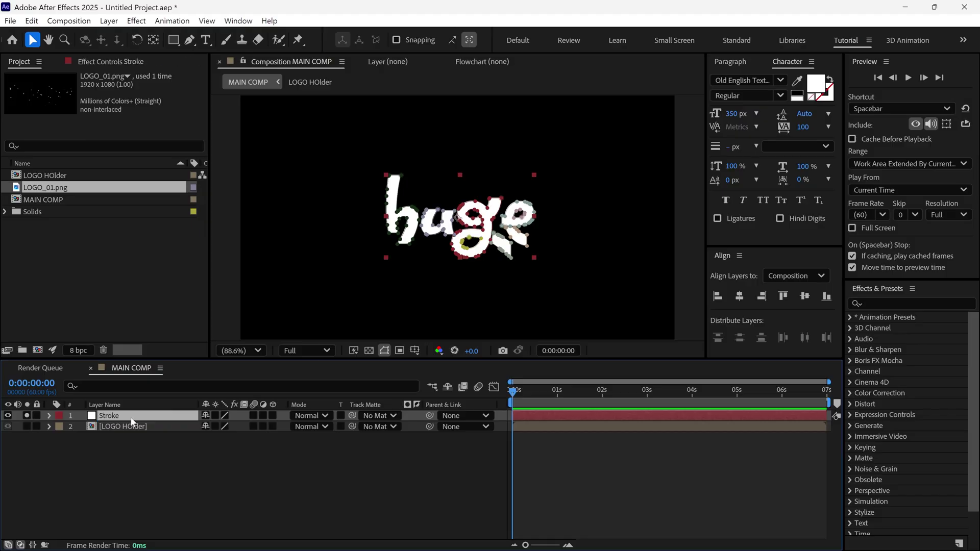
left_click(384, 351)
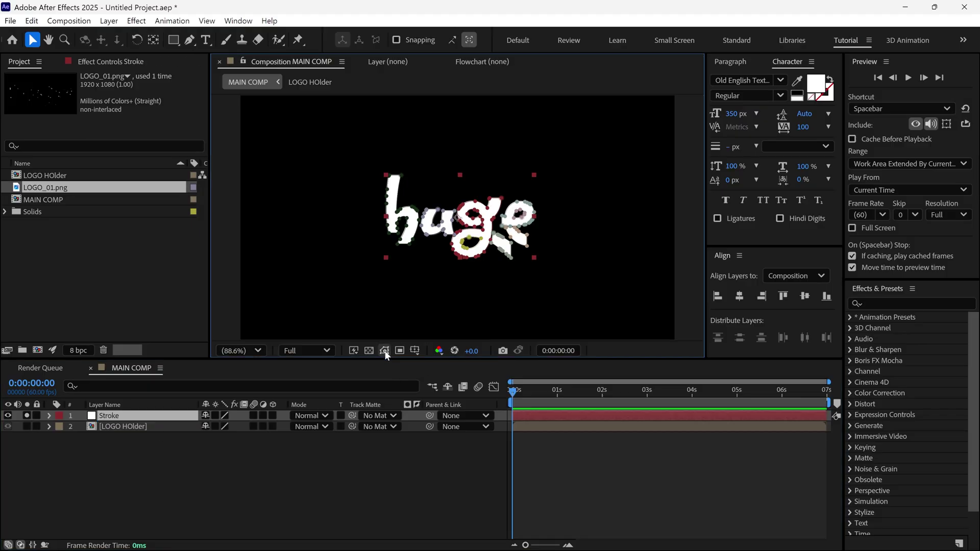
Find the Stroke effect in the effects list and apply it to the Stroke layer.
left_click(914, 303)
type("stroke")
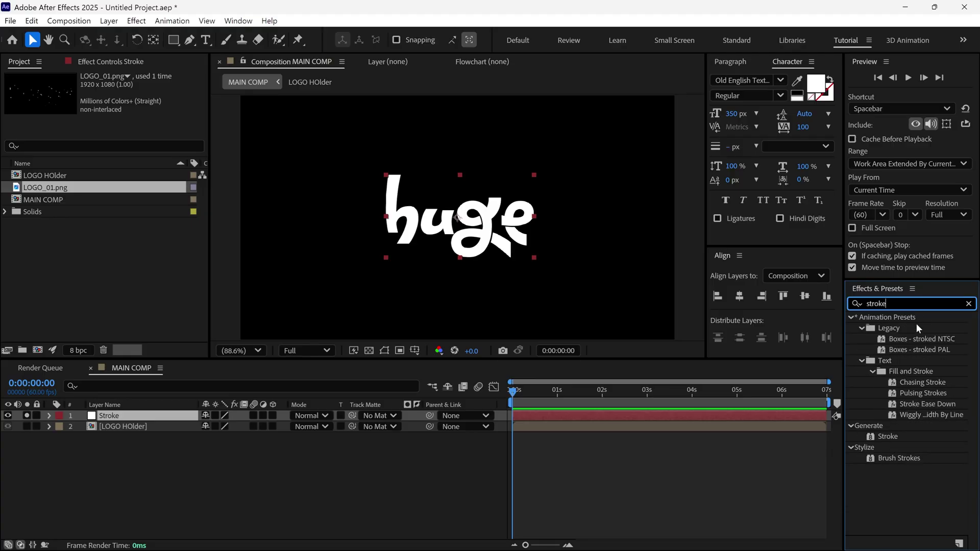
left_click_drag(893, 436, 253, 419)
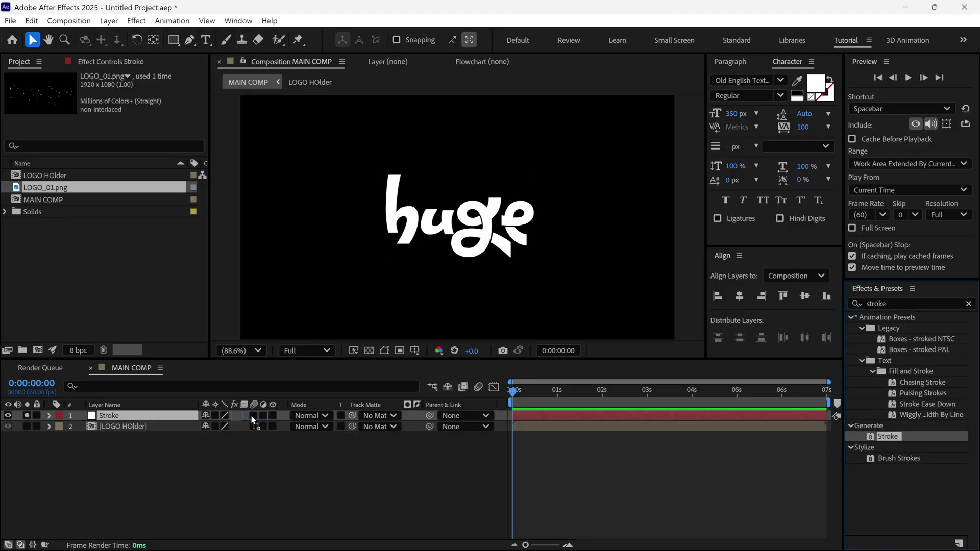
left_click_drag(182, 415, 182, 414)
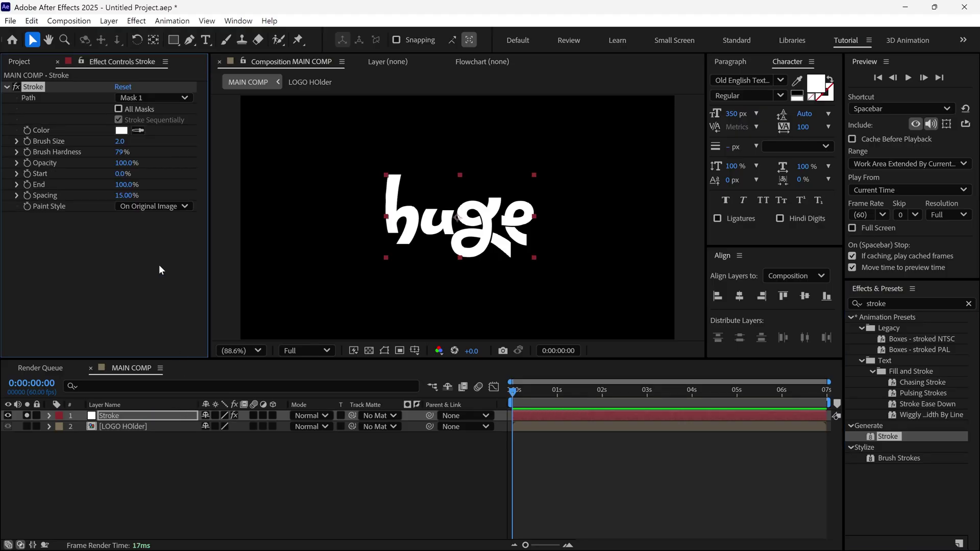
Set the Stroke effect to All Masks, a light grey colour and brush size 3.
left_click(119, 109)
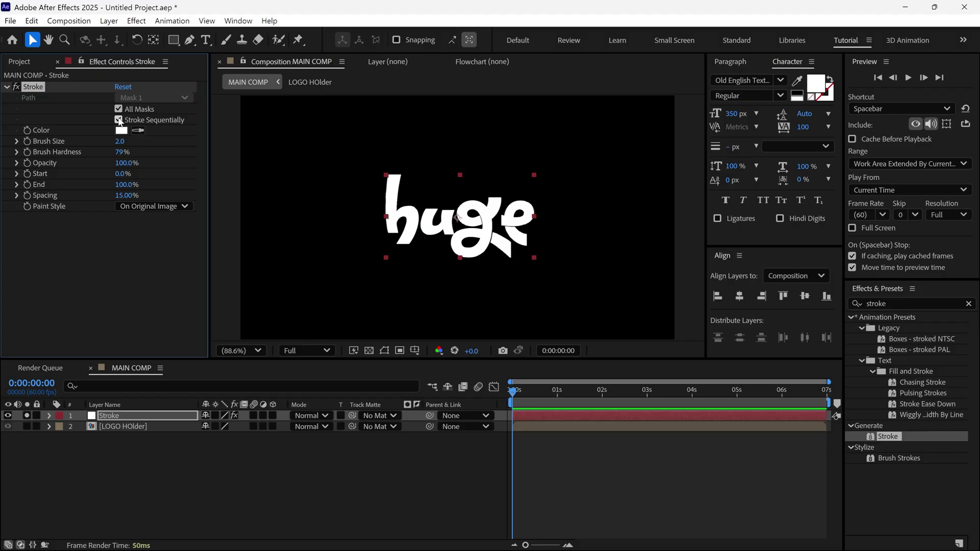
left_click(121, 130)
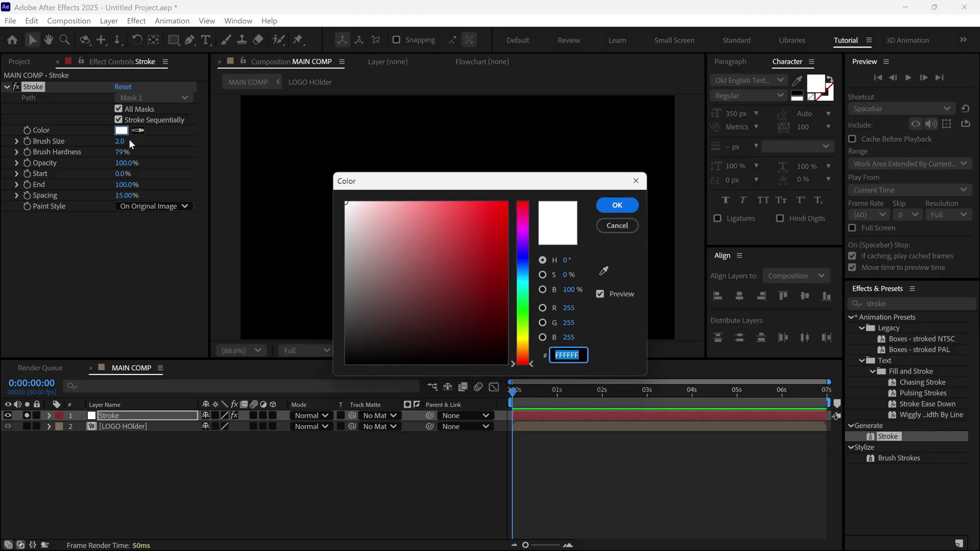
mouse_move(378, 213)
left_mouse_down()
mouse_move(338, 223)
mouse_move(332, 236)
mouse_move(341, 236)
left_mouse_up()
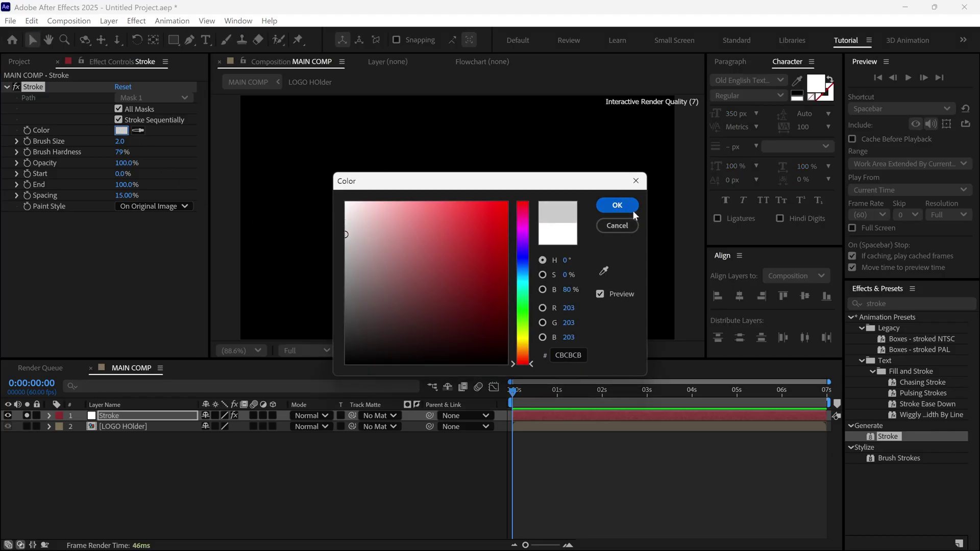
left_click(627, 208)
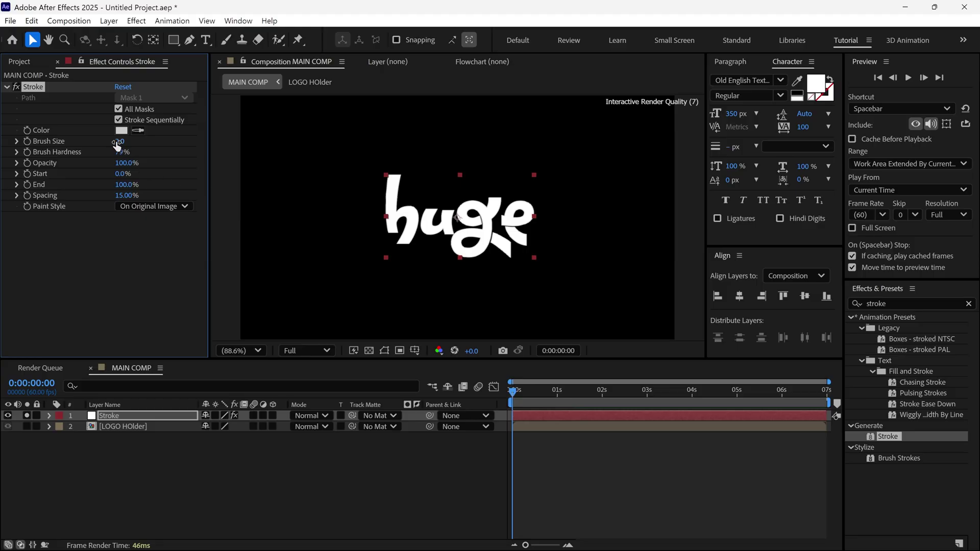
left_click(120, 141)
type("3")
key("Return")
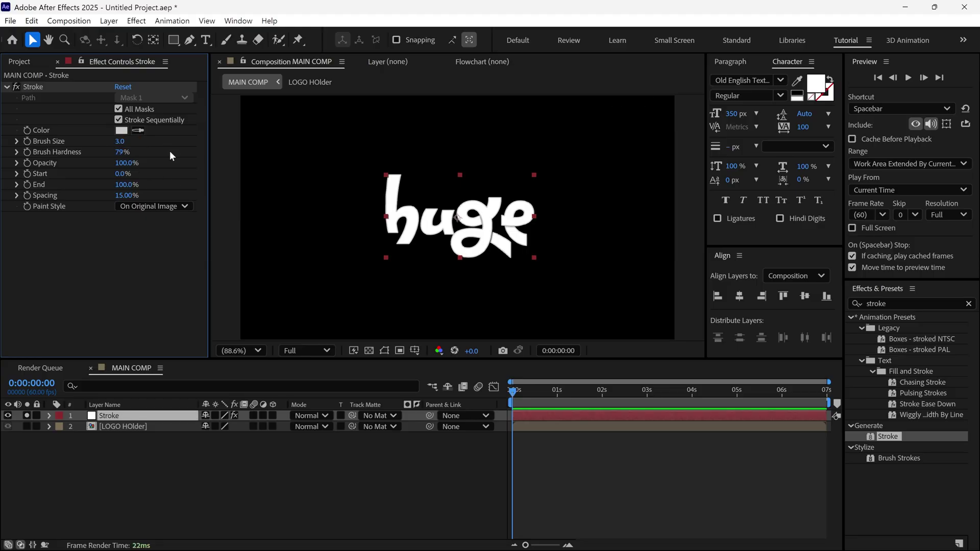
Set Paint Style to On Transparent and check the outline in a maximized viewer.
left_click(147, 206)
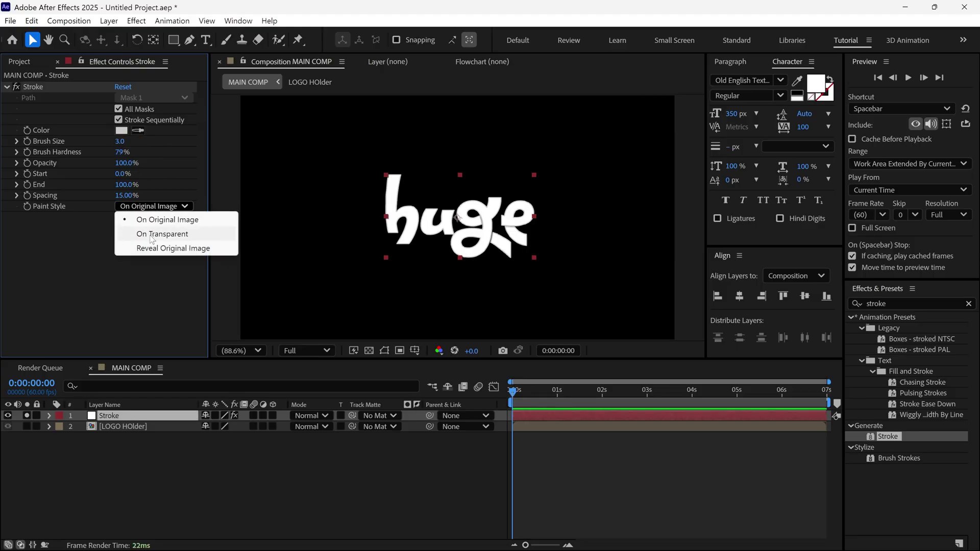
left_click(187, 235)
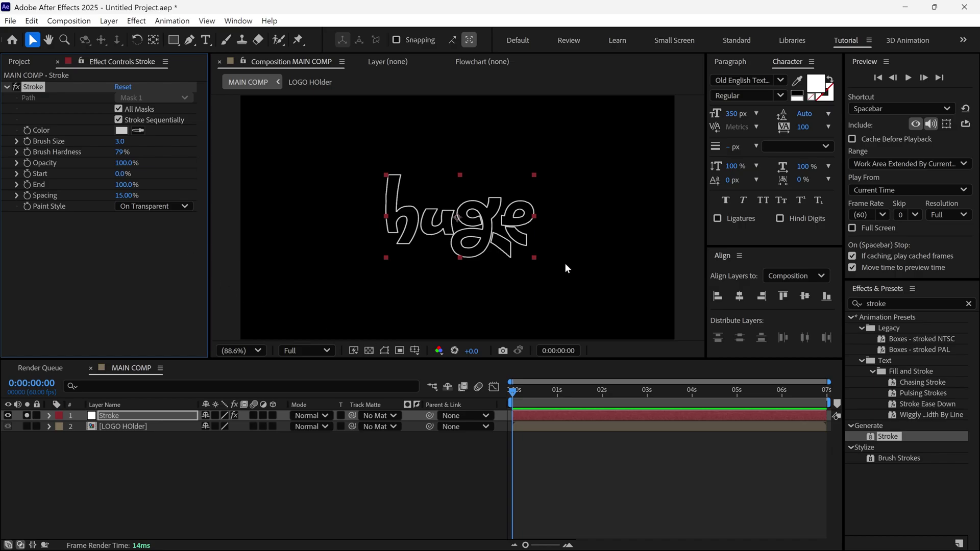
key("grave")
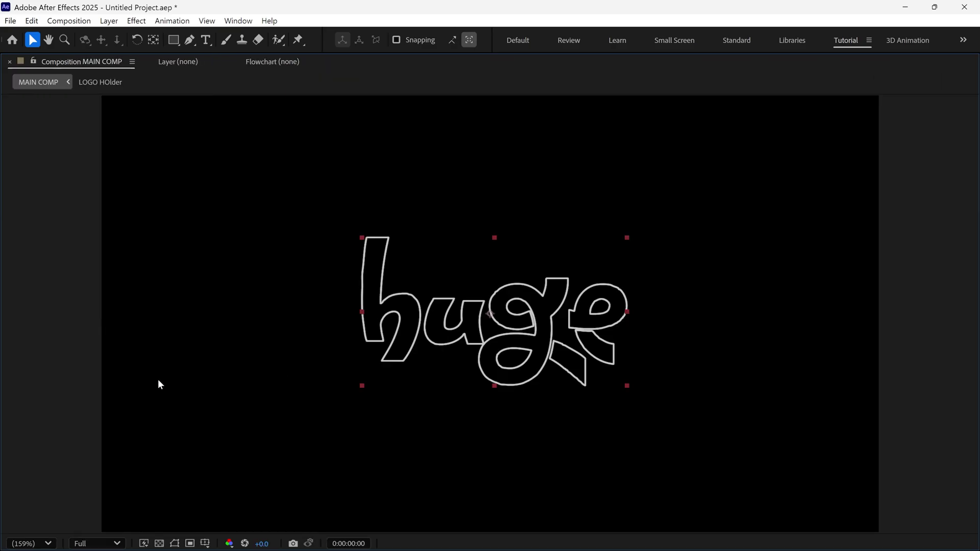
key("grave")
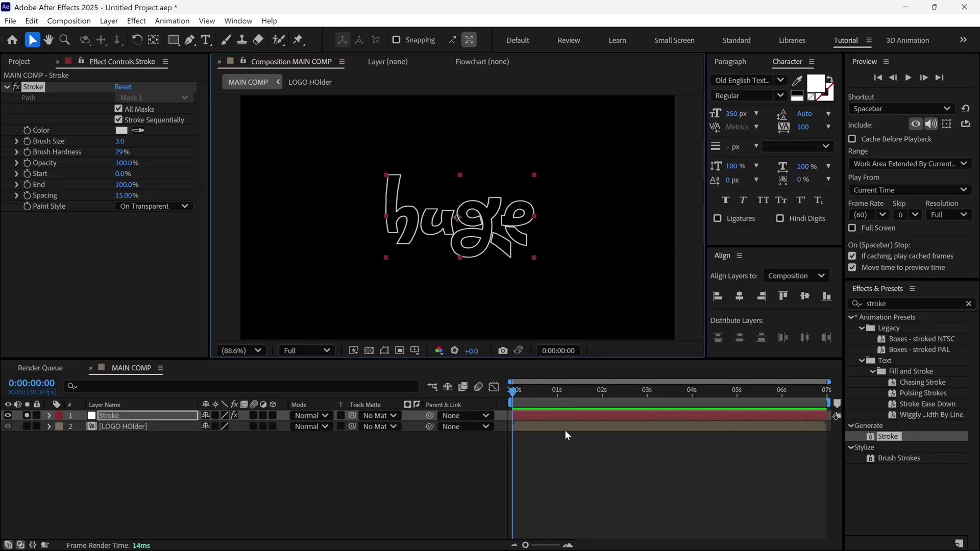
Keyframe Stroke End at 0% at the first frame and 100% at about three seconds.
left_click_drag(530, 393, 511, 393)
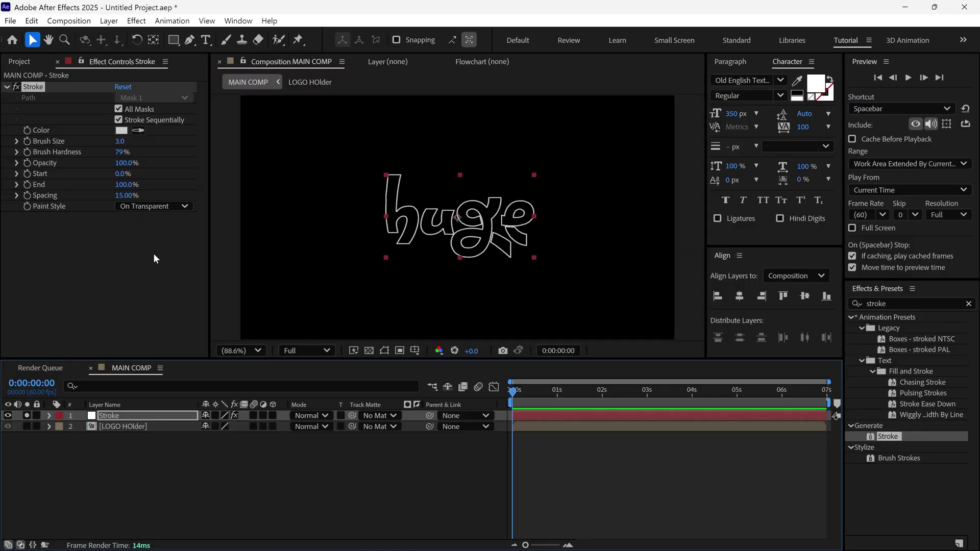
left_click(29, 186)
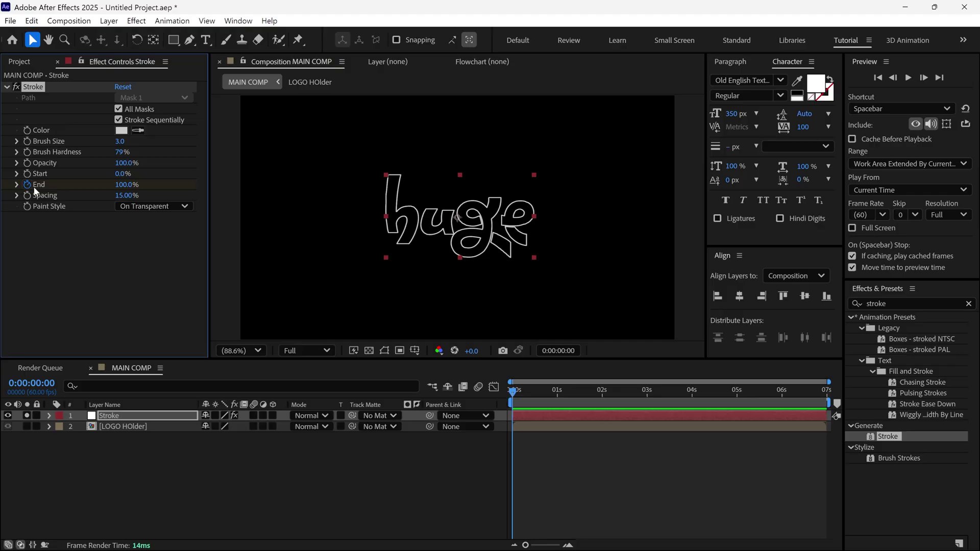
left_click_drag(124, 186, 59, 199)
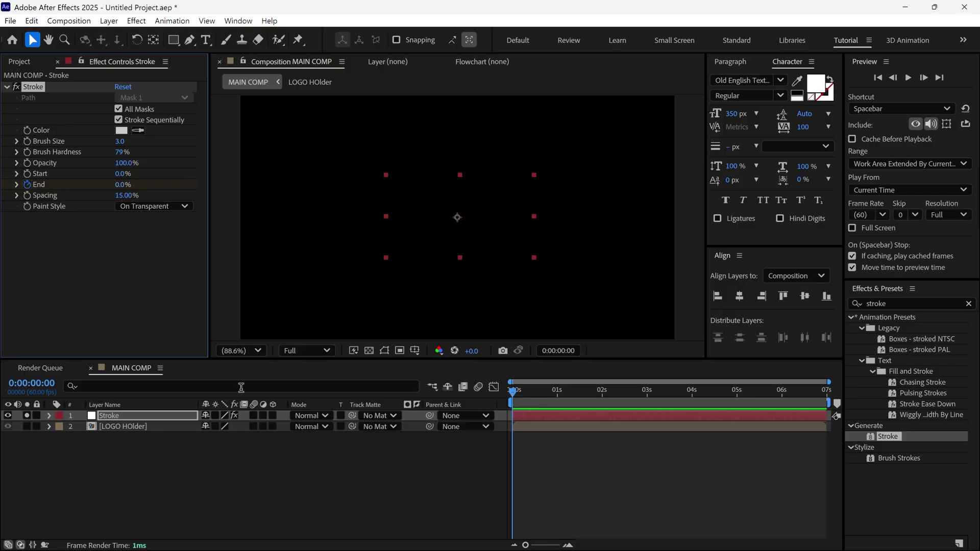
left_click_drag(515, 395, 648, 400)
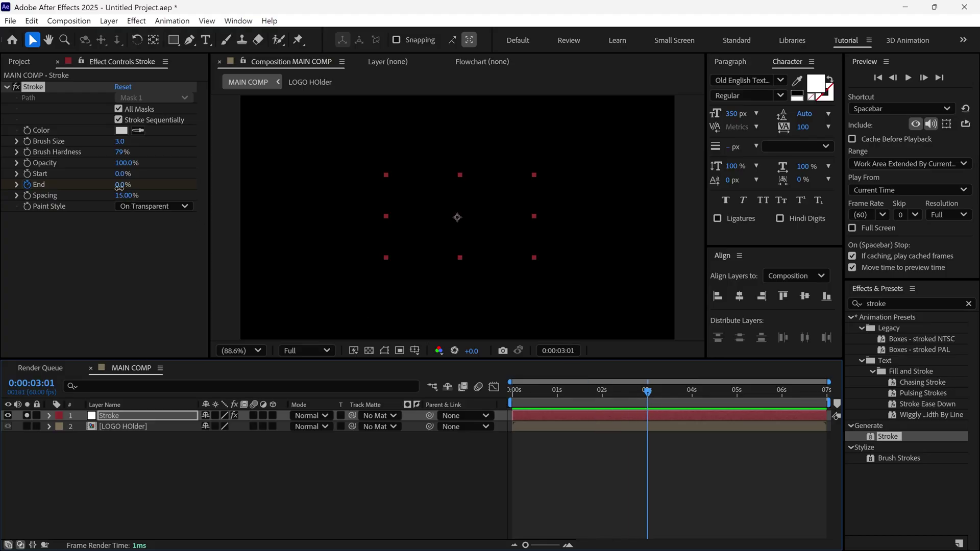
left_click_drag(119, 186, 195, 187)
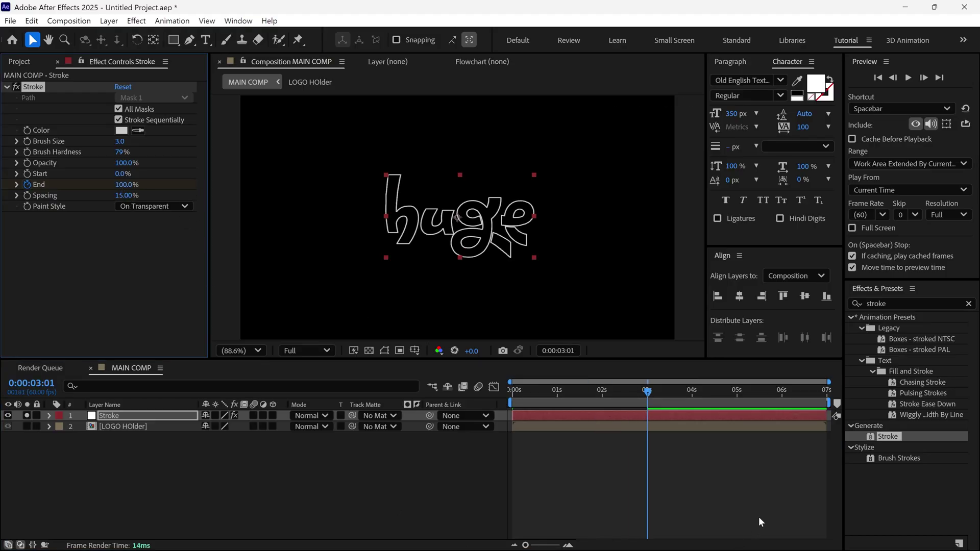
End the work area at three seconds, then turn off Stroke Sequentially and preview.
key("n")
key("space")
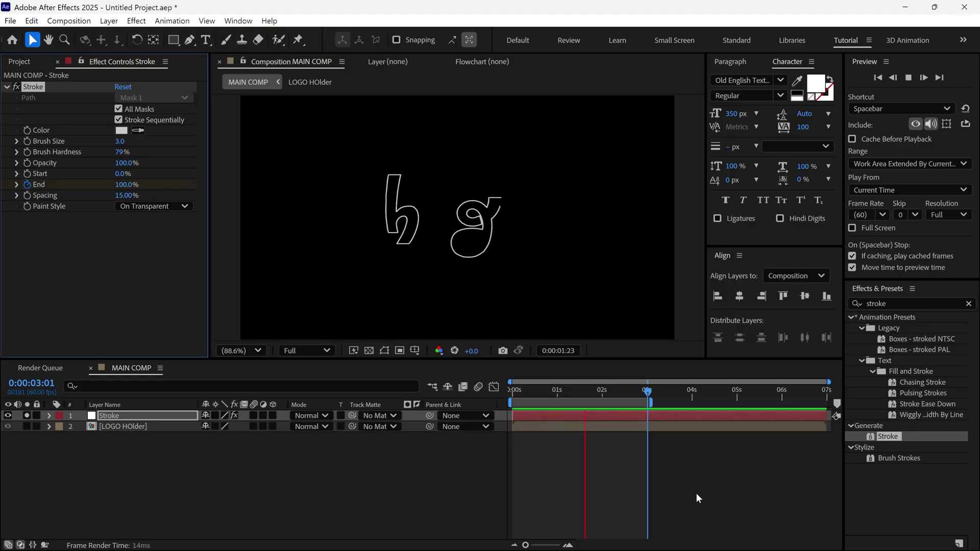
key("space")
left_click(540, 392)
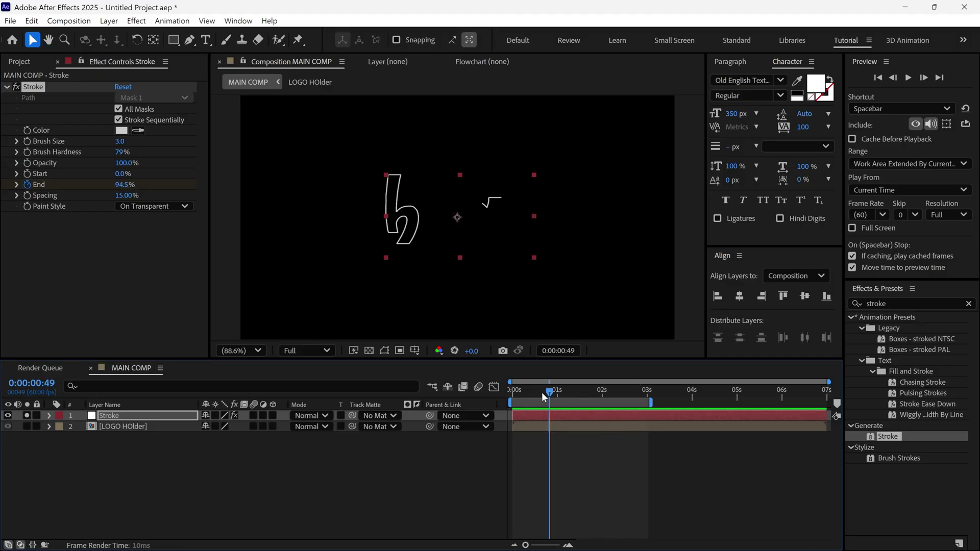
mouse_move(539, 396)
left_mouse_down()
mouse_move(632, 400)
mouse_move(558, 410)
mouse_move(577, 408)
left_mouse_up()
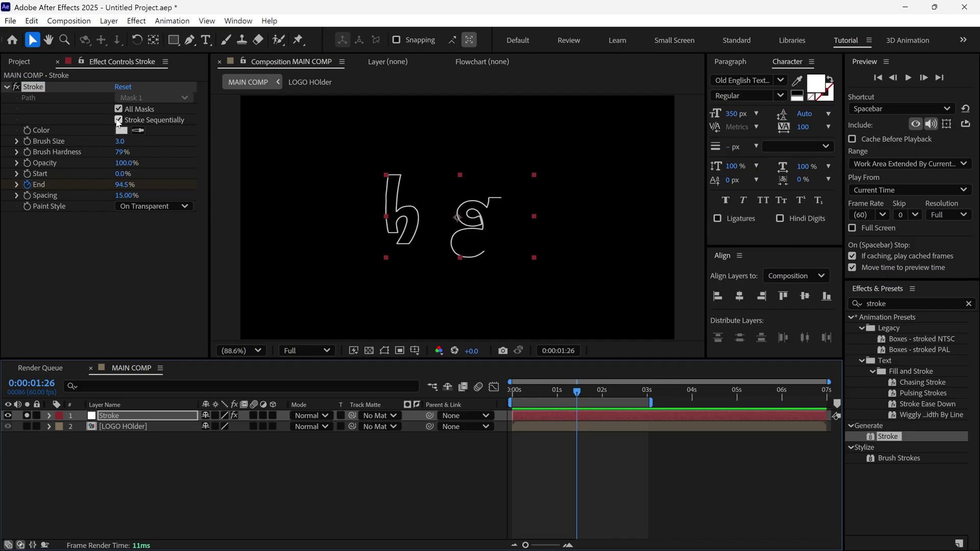
left_click(119, 121)
key("space")
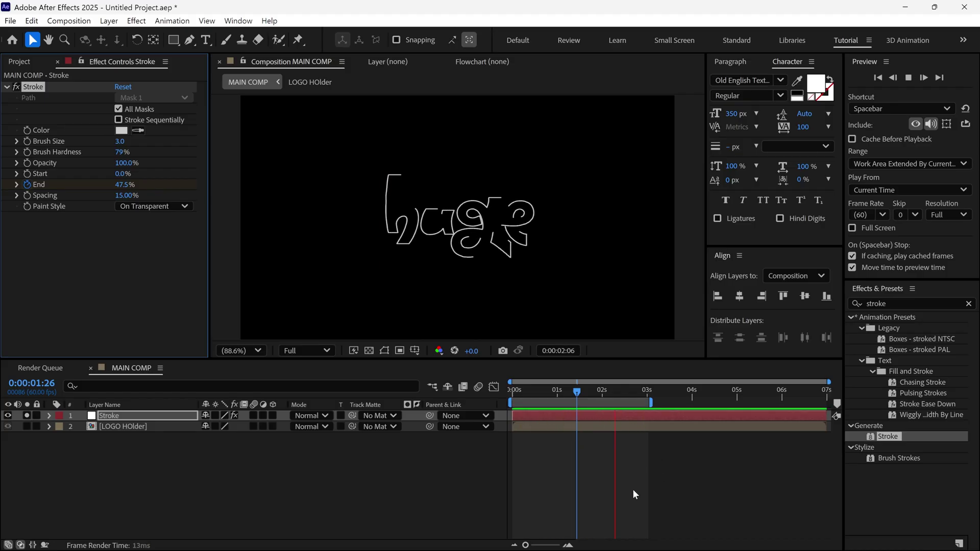
Clear the Mask Path keyframes on Masks 1 through 8.
key("space")
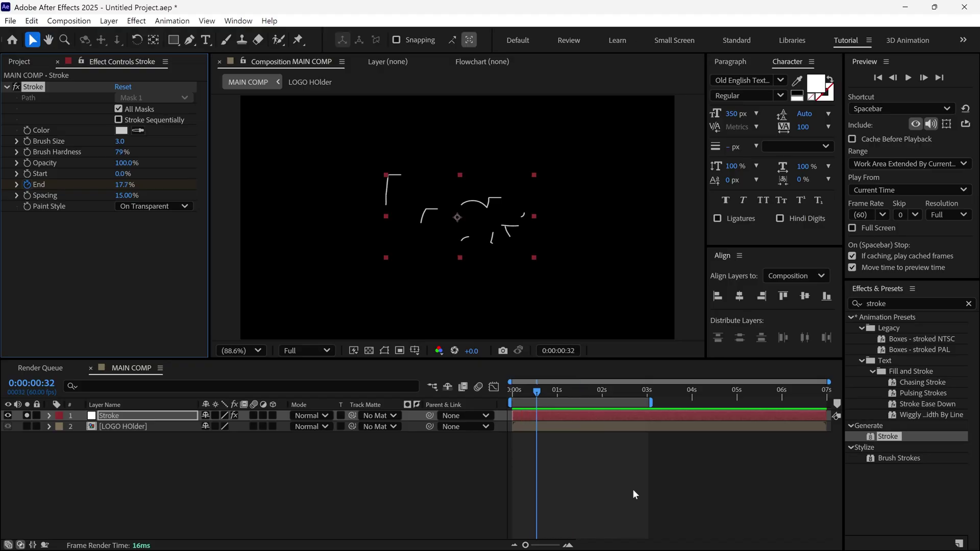
key("m")
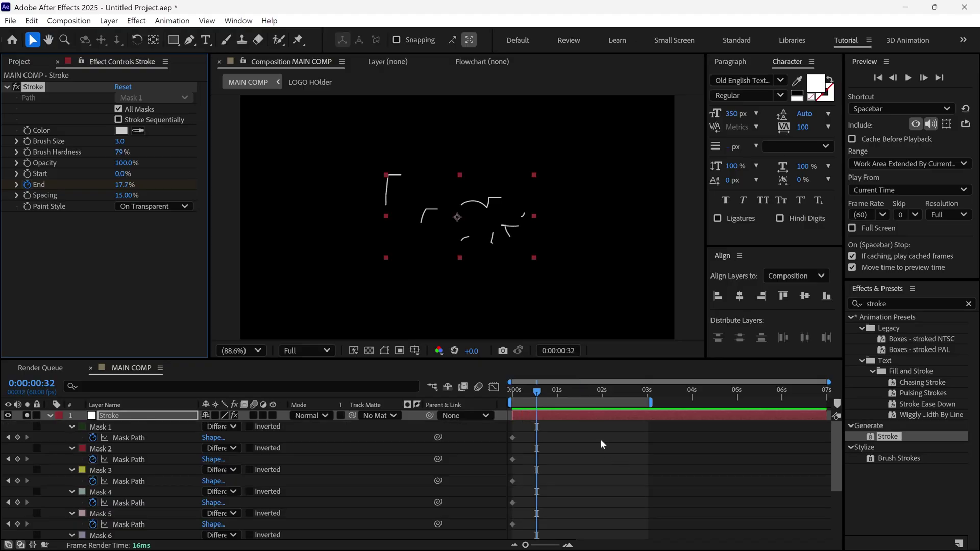
left_click_drag(576, 359, 576, 227)
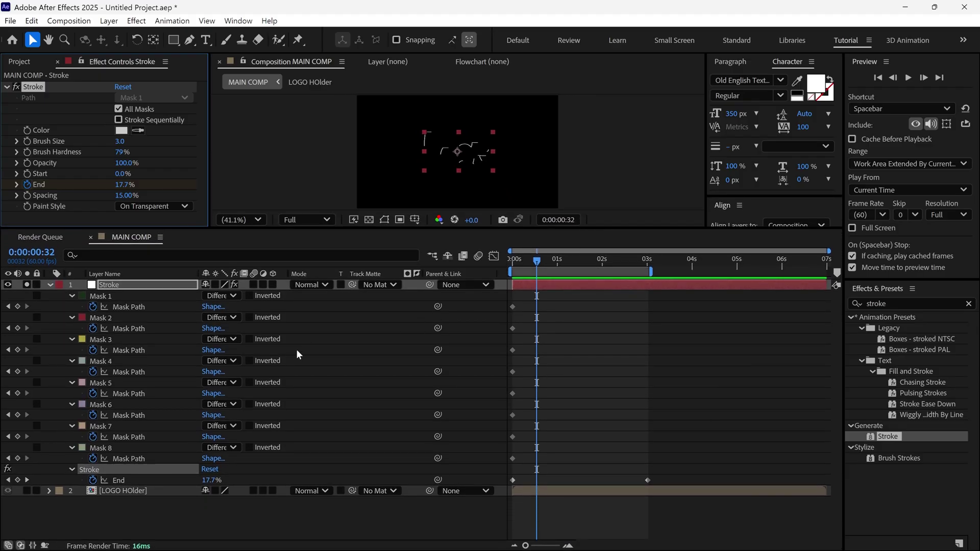
left_click(92, 306)
left_click(93, 328)
left_click(93, 350)
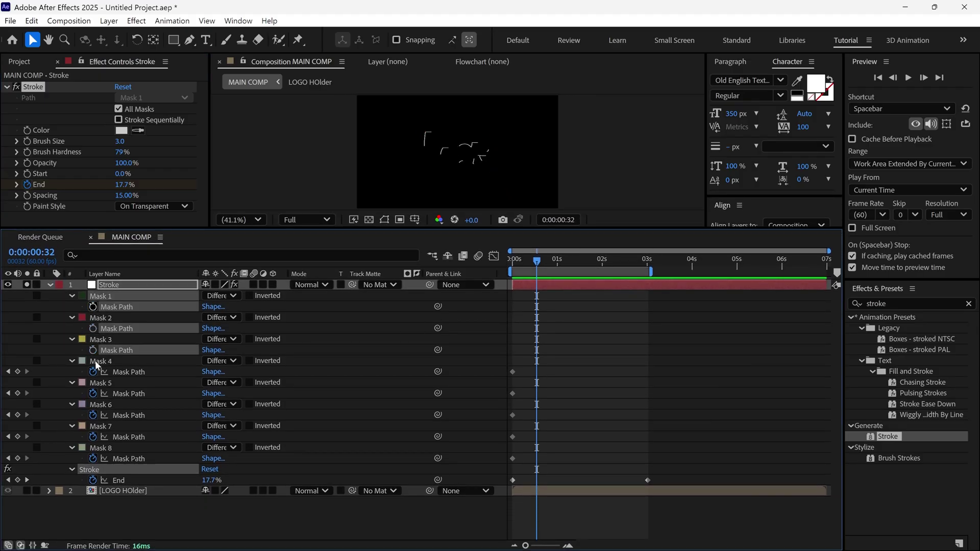
left_click(93, 372)
left_click(93, 393)
left_click(93, 415)
left_click(92, 437)
left_click(93, 458)
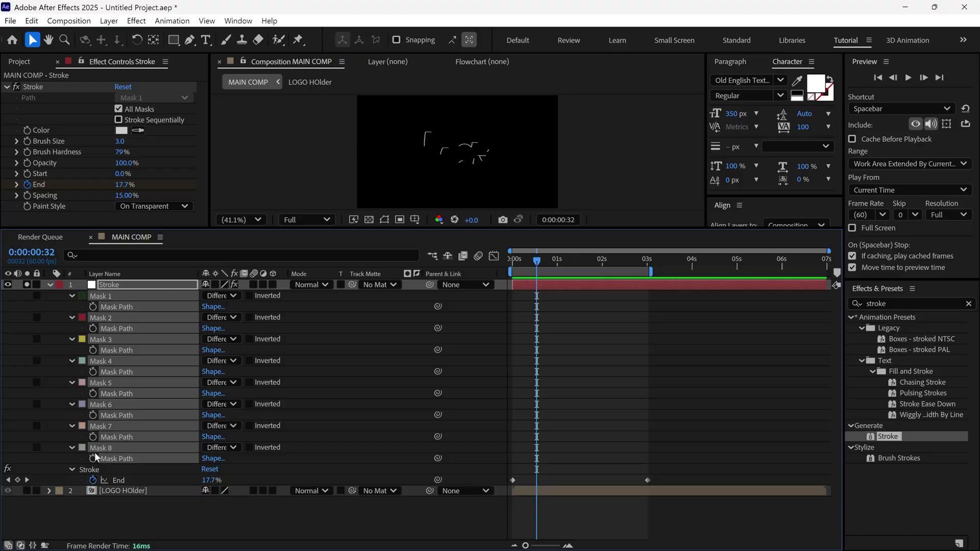
Show only the animated End property and select both End keyframes.
key("u")
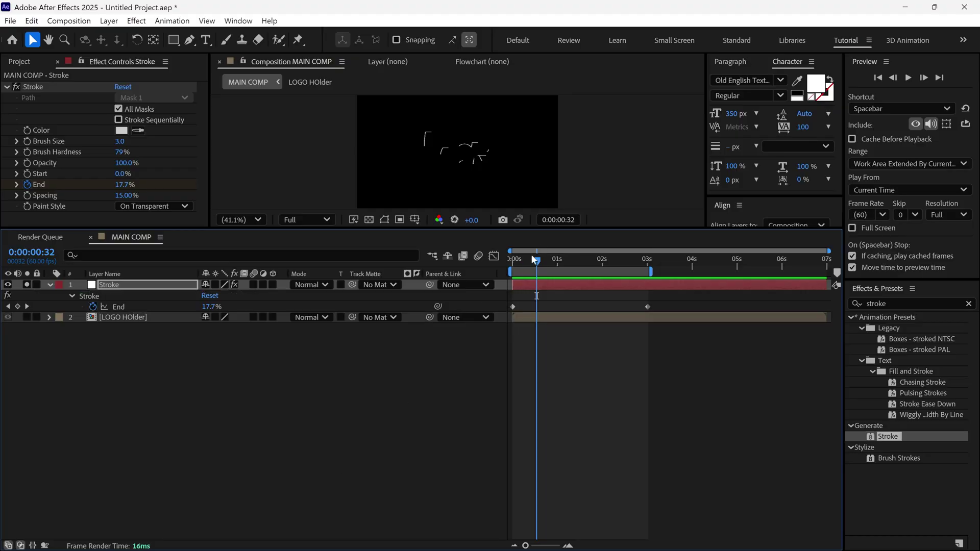
left_click_drag(571, 229, 580, 360)
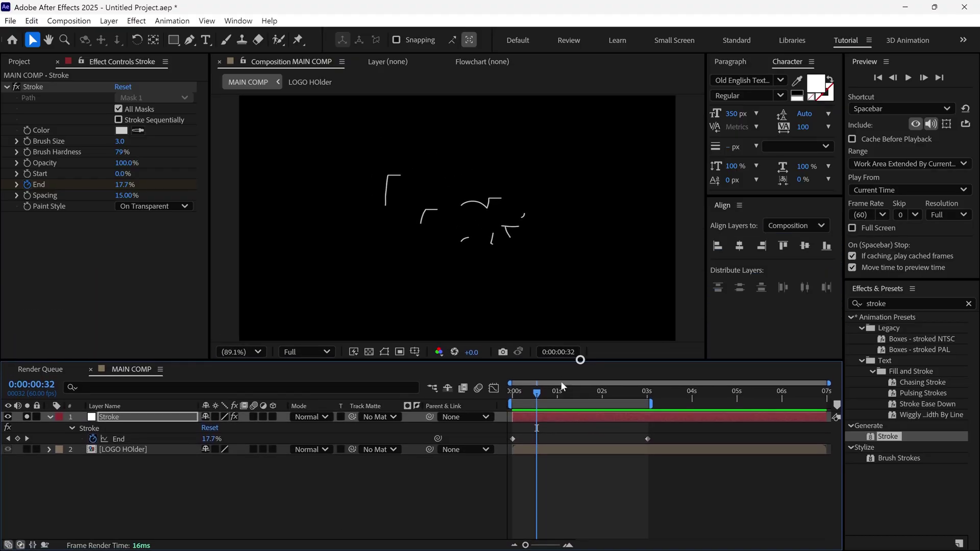
left_click_drag(666, 433, 513, 449)
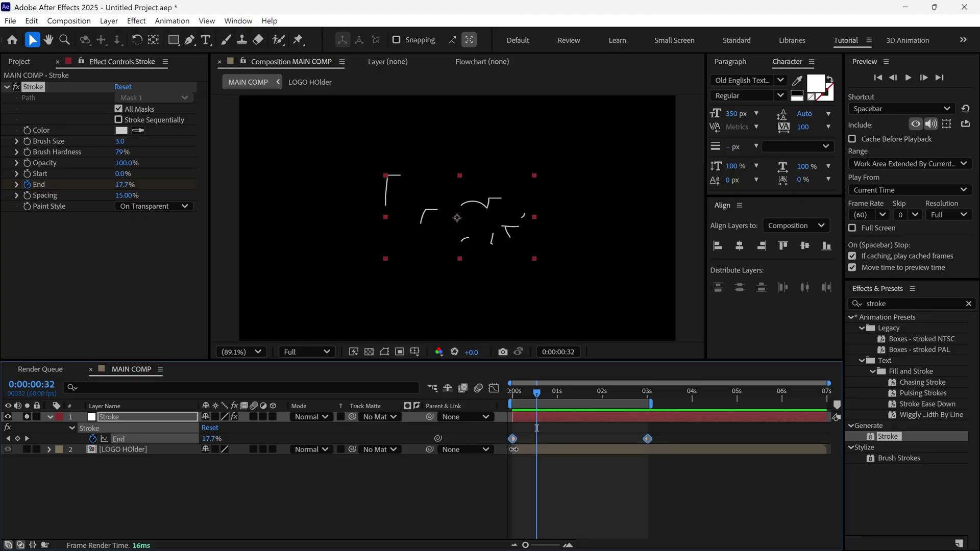
Apply Easy Ease to both End keyframes and check the speed curve in the Graph Editor.
right_click(513, 440)
mouse_move(533, 434)
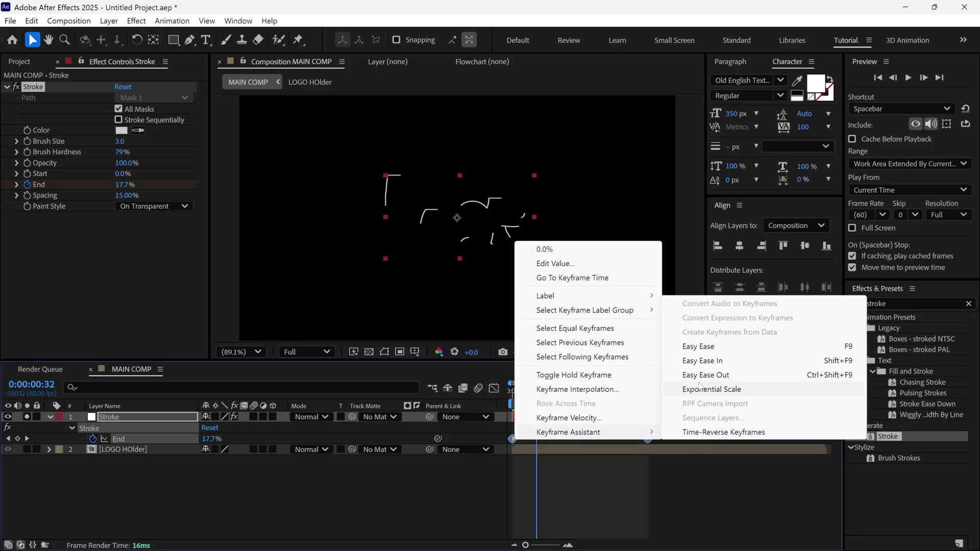
left_click(698, 346)
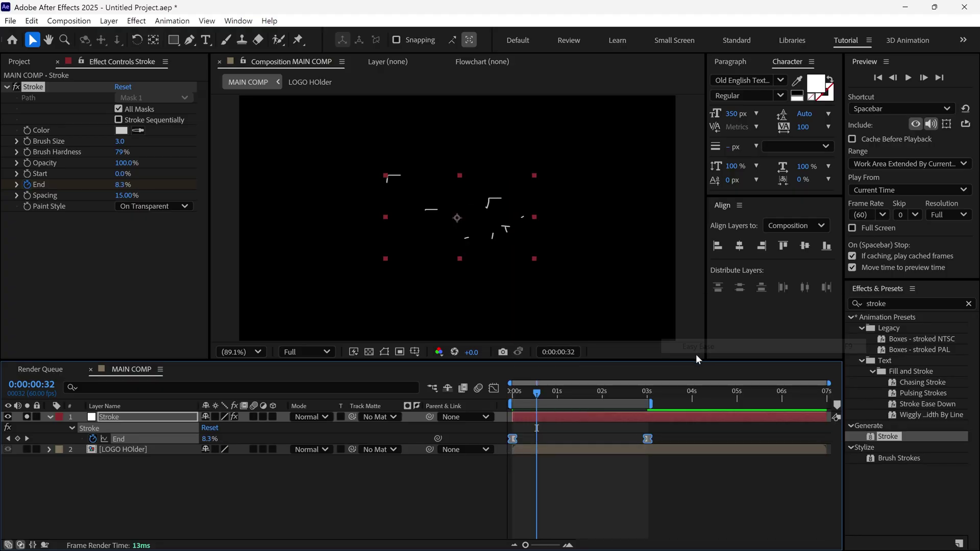
left_click(494, 388)
key("space")
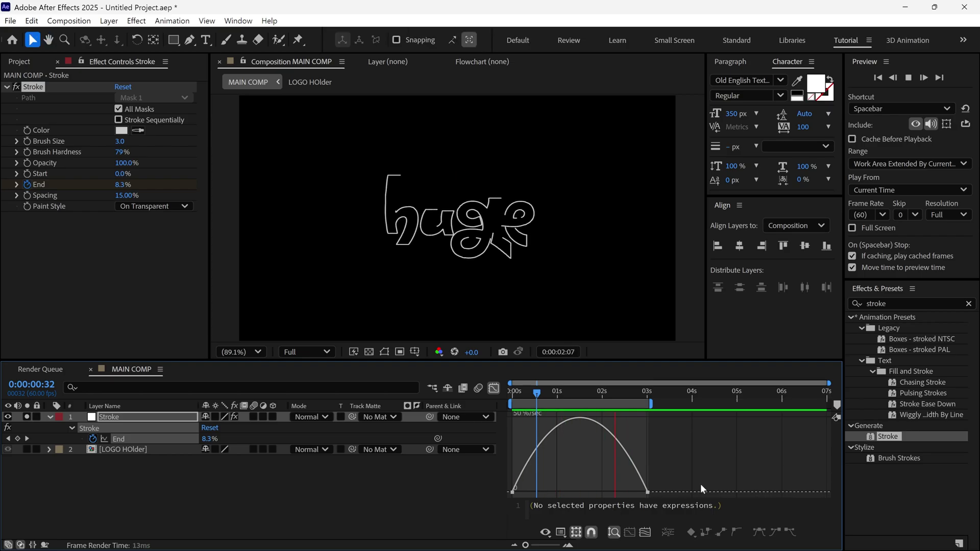
key("ctrl+a")
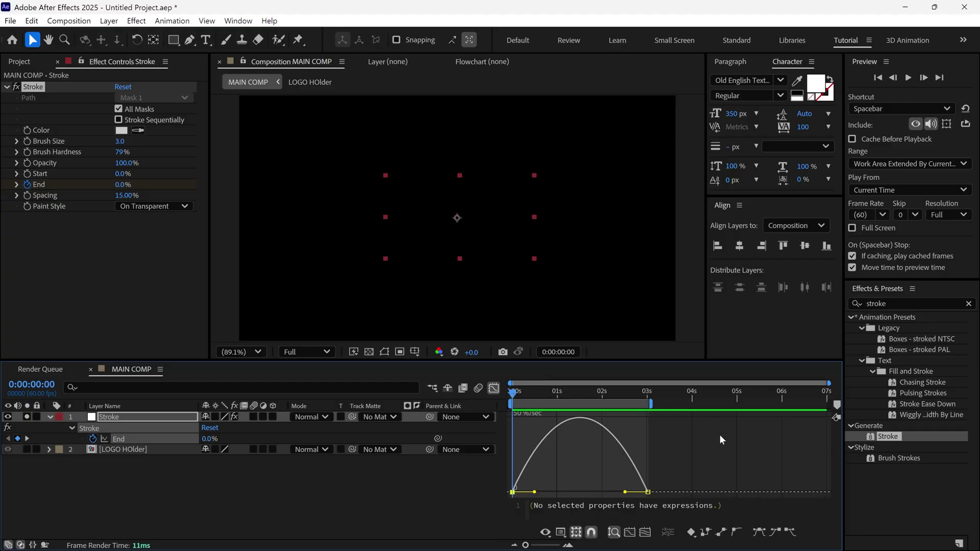
left_click(493, 402)
Duplicate the Stroke layer, name the copy Scribble, and delete its Stroke effect.
left_click(631, 391)
key("ctrl+d")
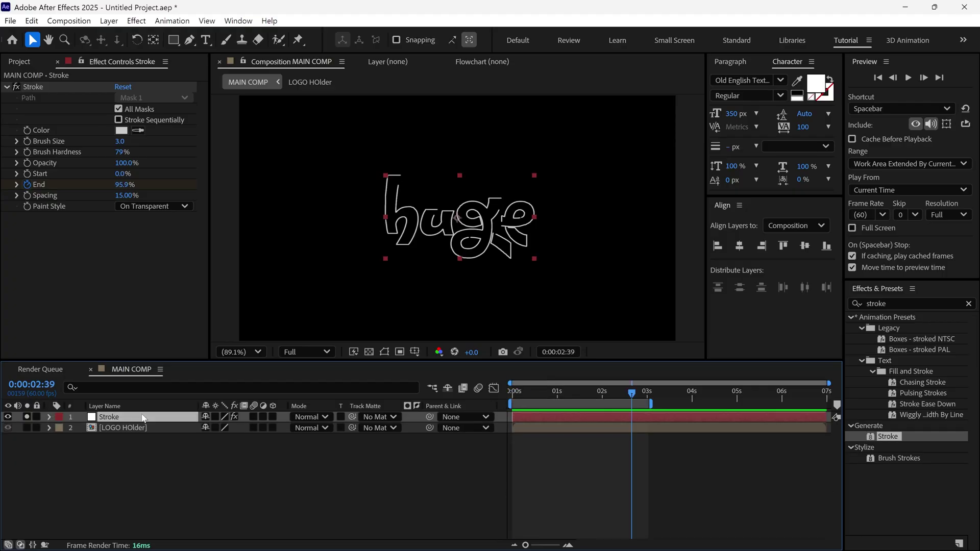
key("ctrl+d")
key("Return")
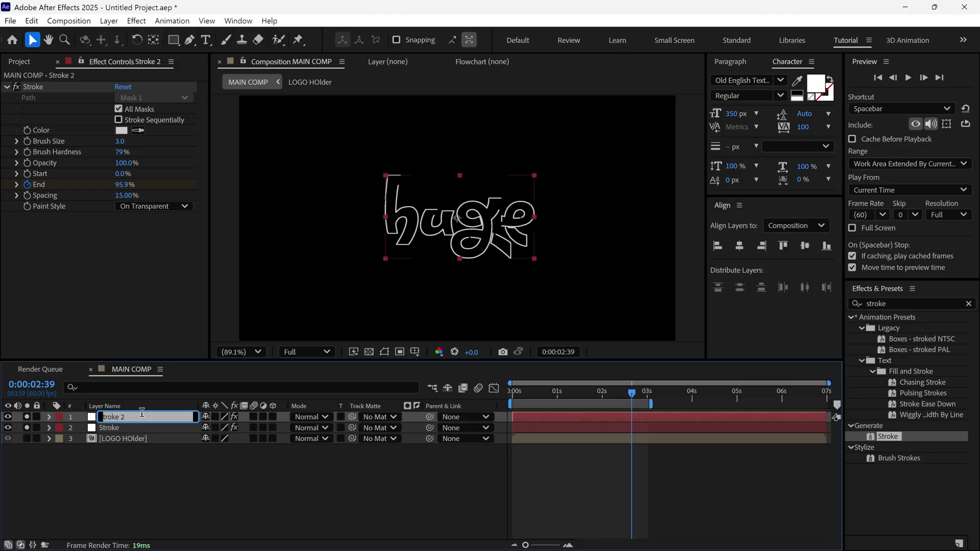
type("Scribble")
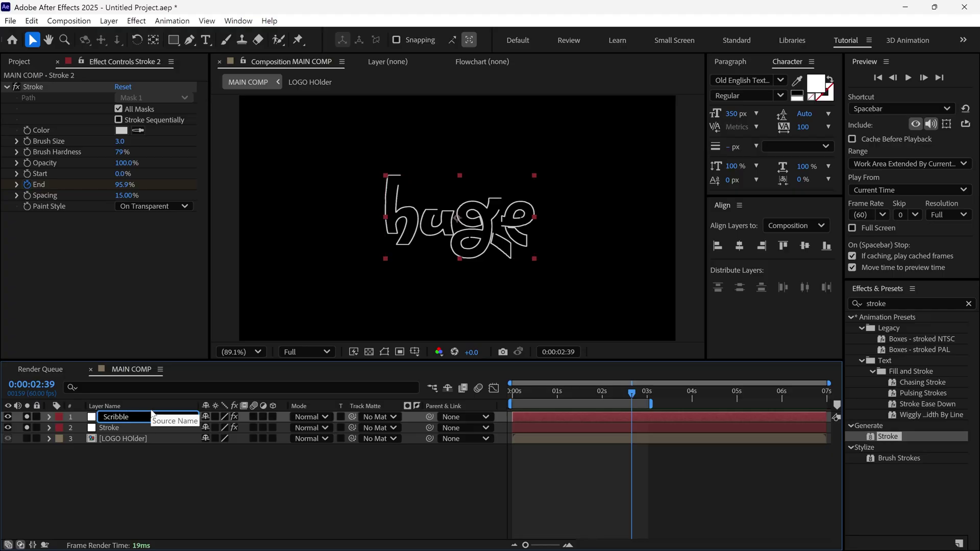
key("Return")
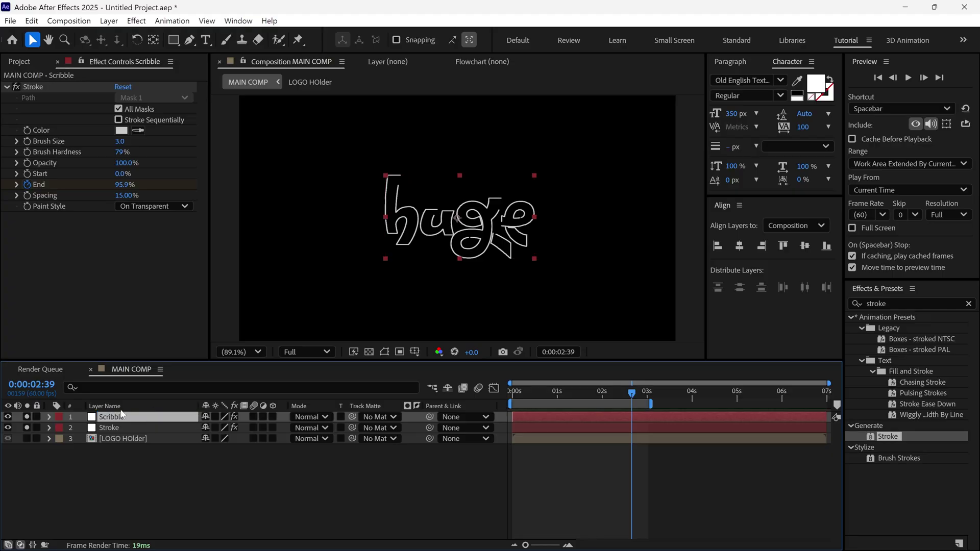
left_click(42, 87)
key("Delete")
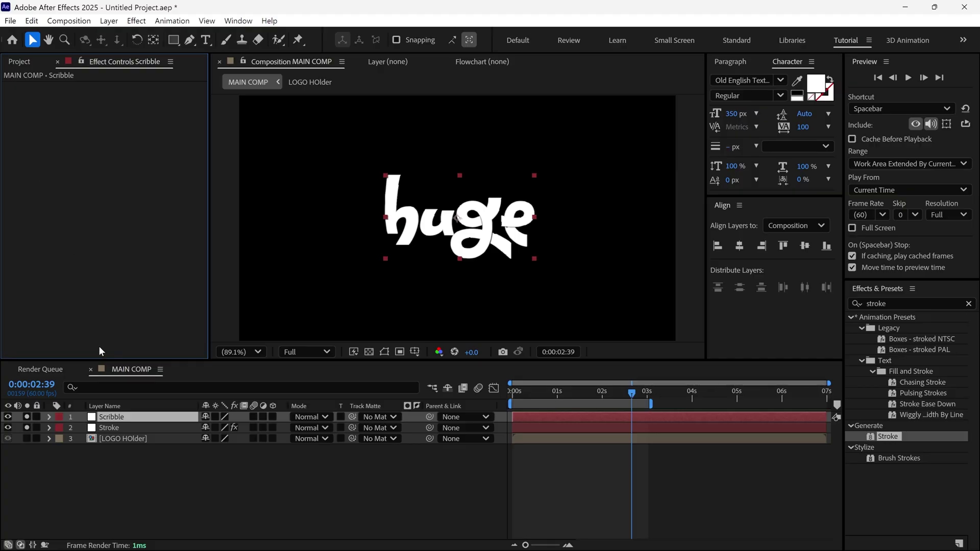
left_click(850, 304)
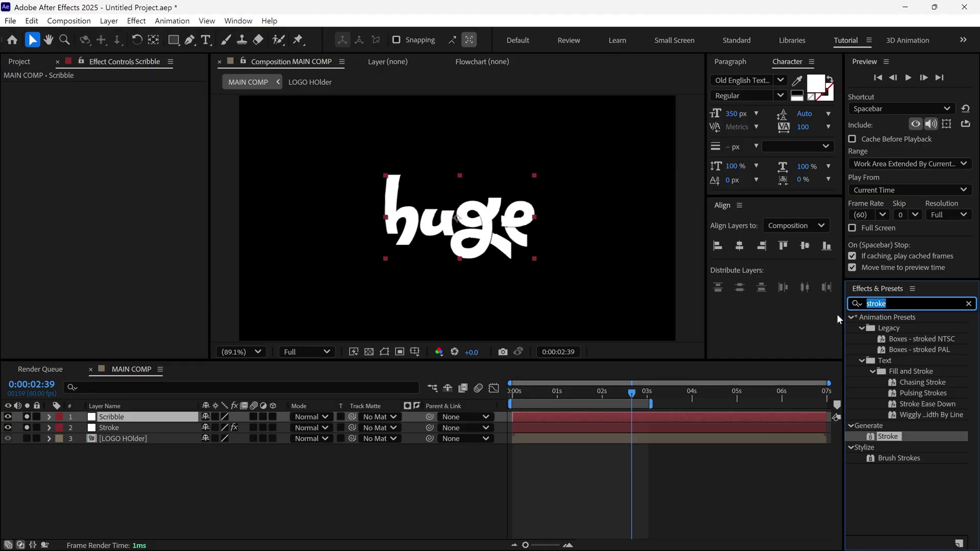
type("scribbl")
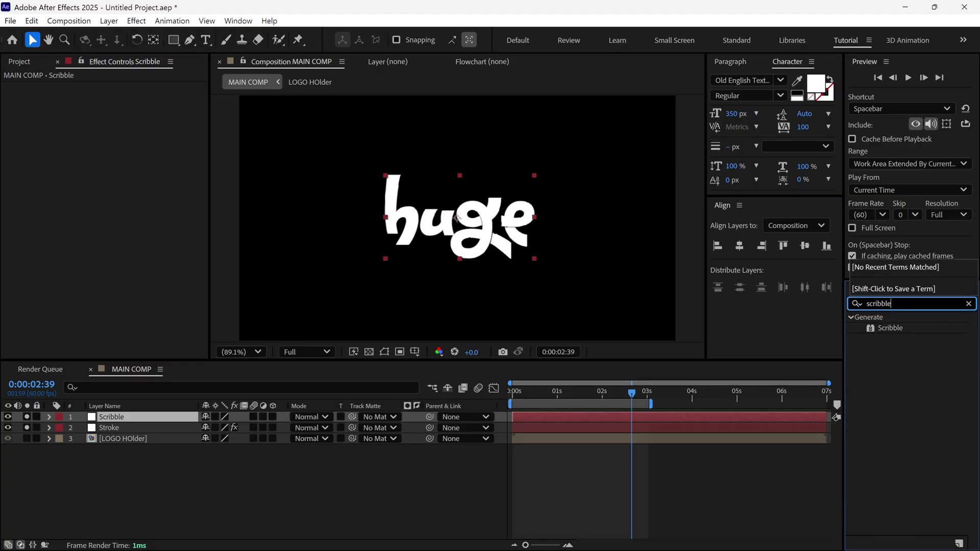
mouse_move(890, 328)
left_mouse_down()
mouse_move(898, 332)
mouse_move(837, 352)
mouse_move(200, 437)
mouse_move(134, 416)
left_mouse_up()
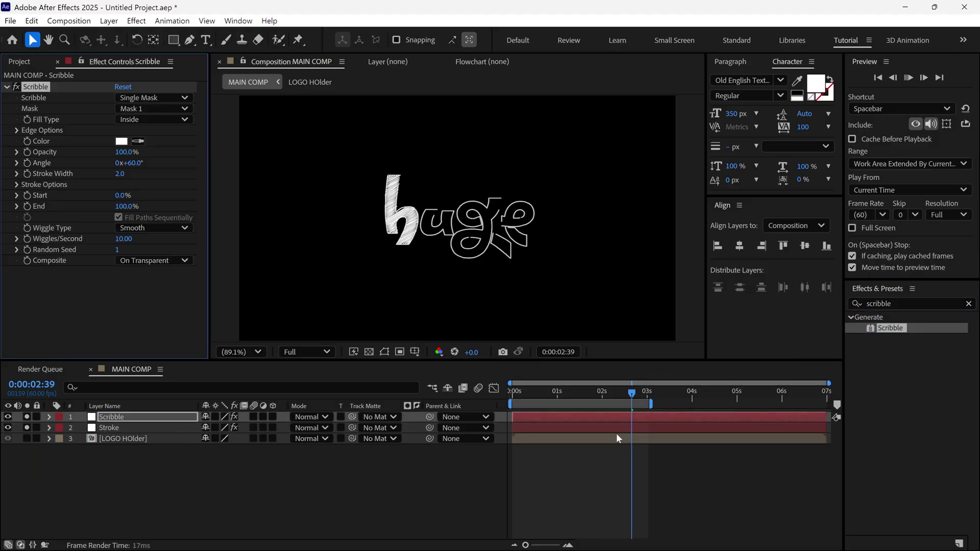
left_click(513, 391)
key("space")
key("grave")
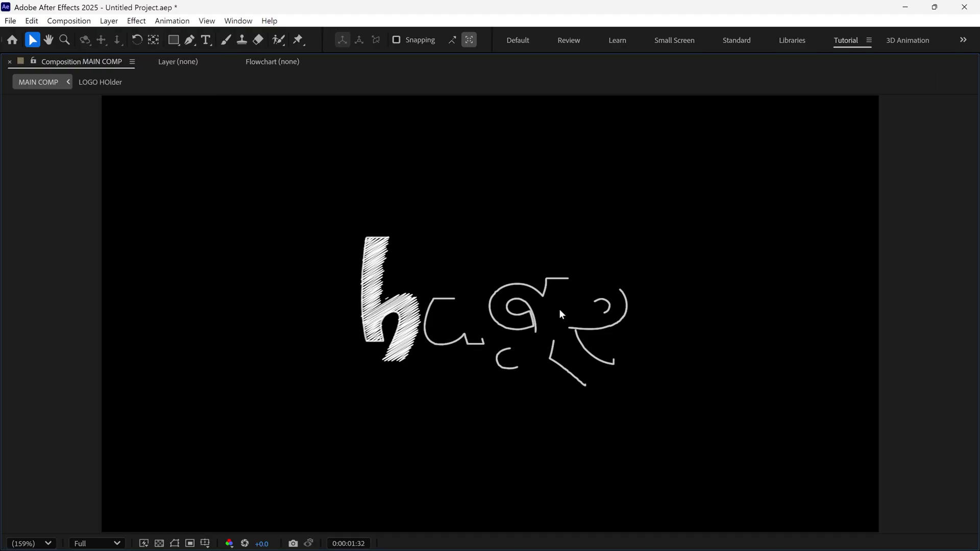
key("grave")
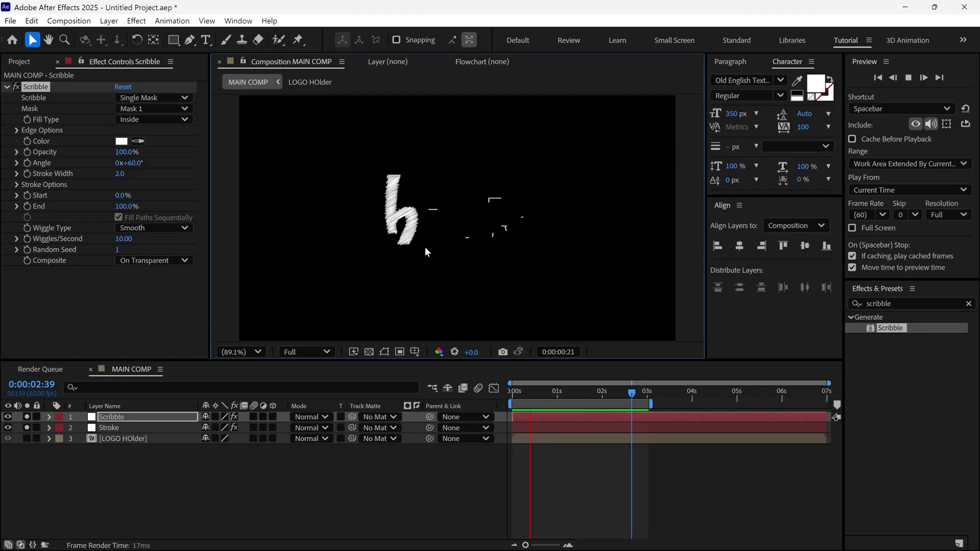
scroll(424, 248, "up", 3)
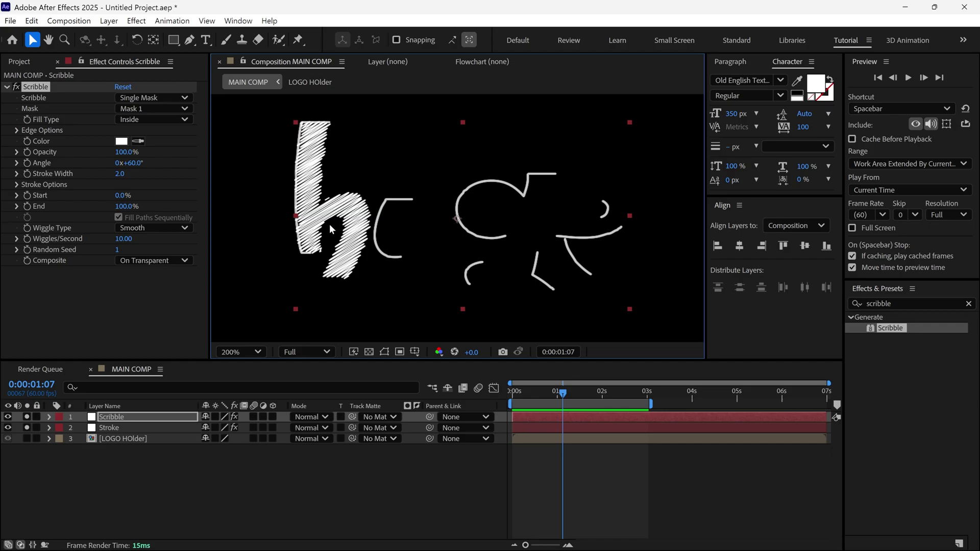
Set the Scribble effect's Wiggles/Second to 0 and preview the steady fill.
left_click_drag(540, 392, 545, 406)
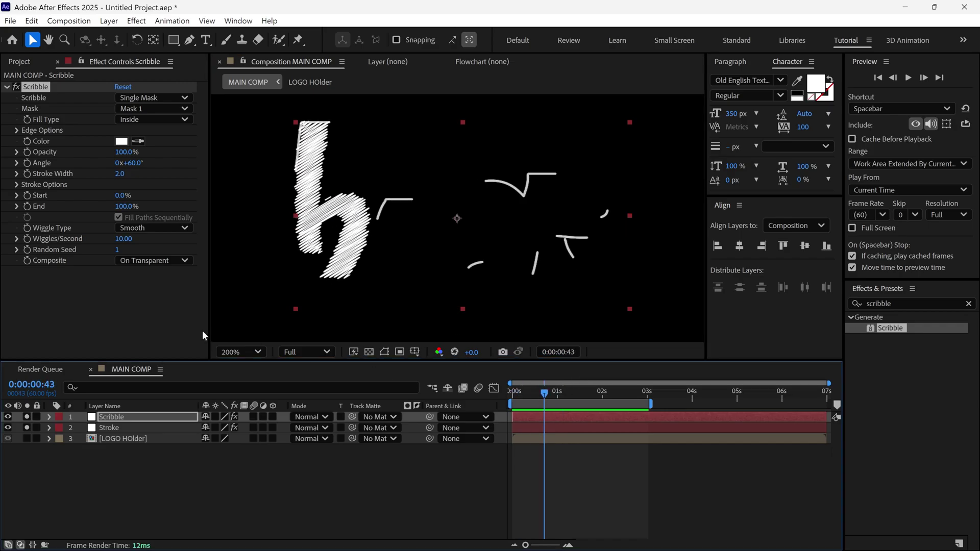
left_click_drag(128, 242, 53, 248)
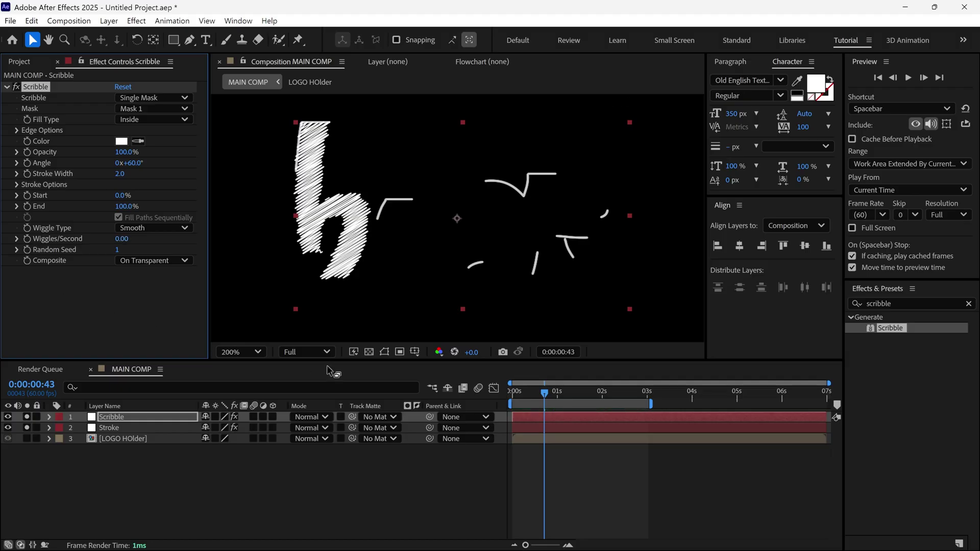
key("space")
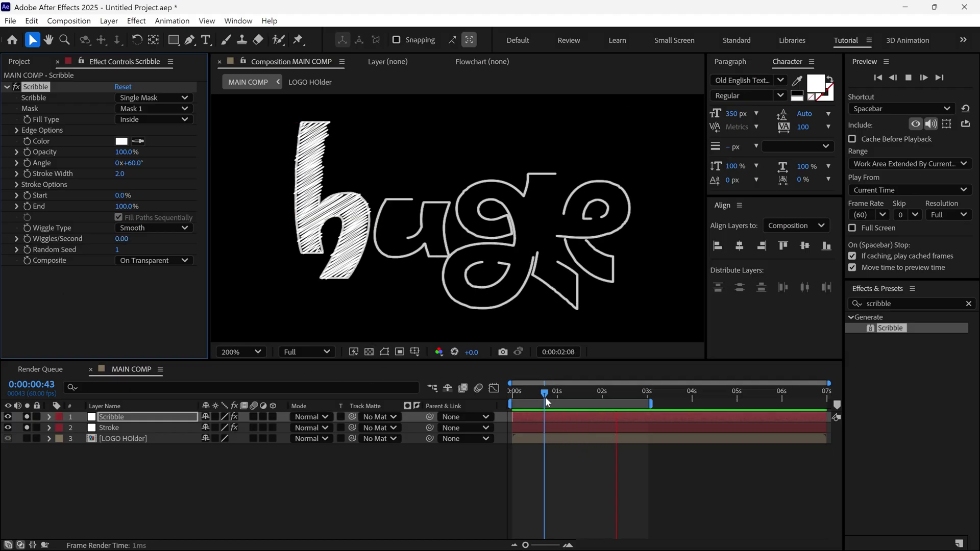
left_click_drag(545, 396, 548, 394)
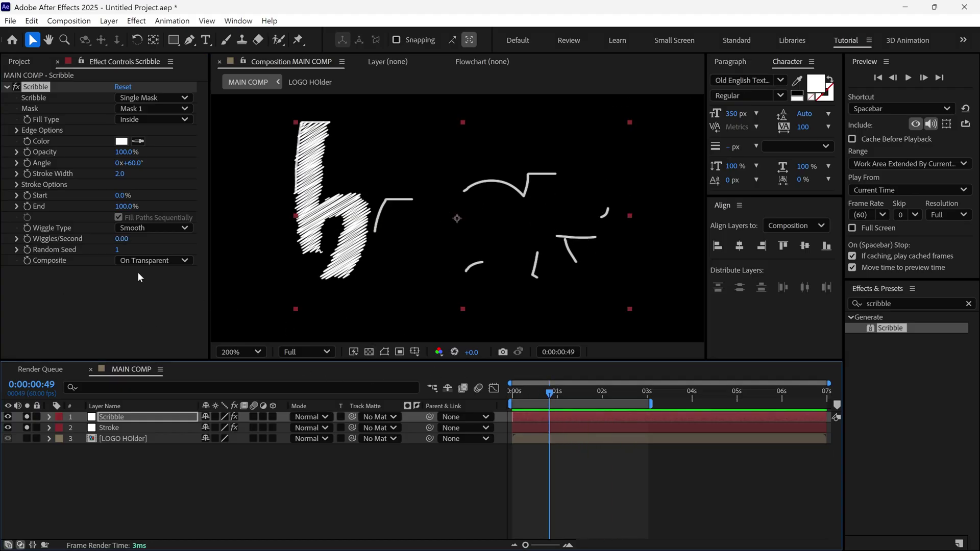
Switch the Scribble mask option to All Masks, then to All Masks Using Modes.
left_click(145, 99)
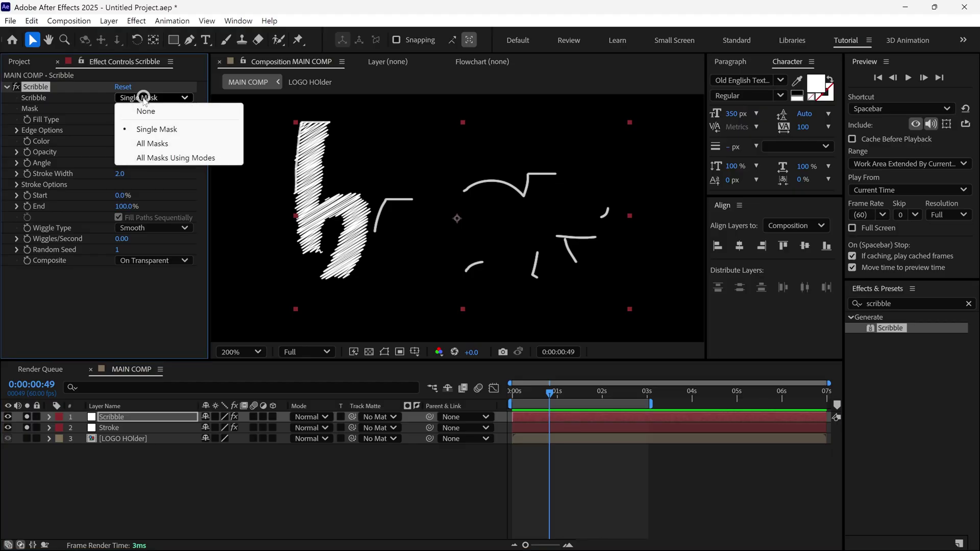
left_click(153, 143)
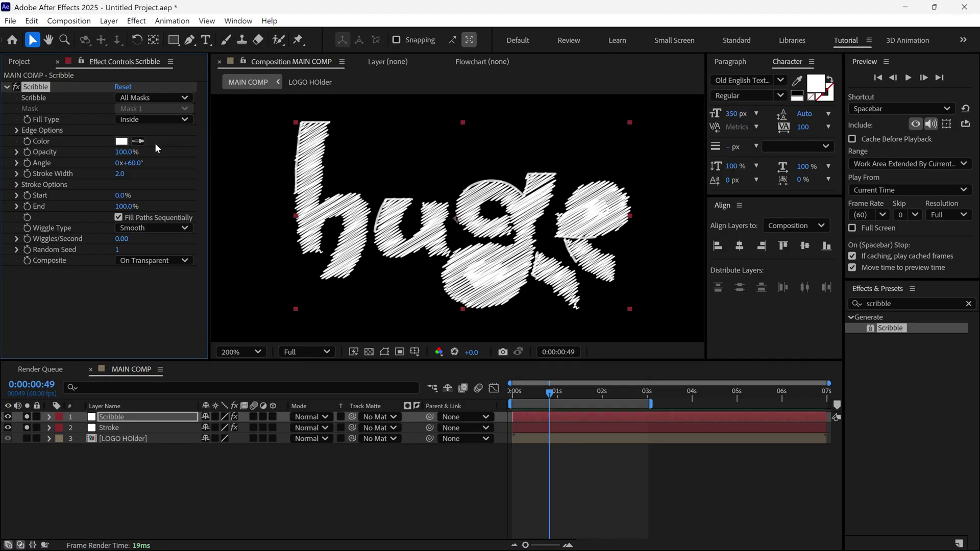
mouse_move(551, 393)
left_mouse_down()
mouse_move(521, 397)
mouse_move(642, 397)
left_mouse_up()
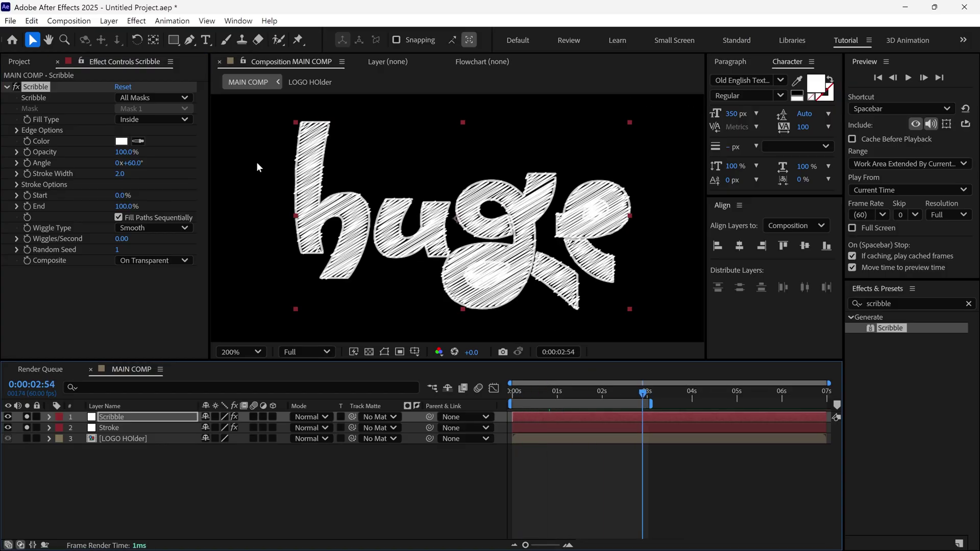
left_click(156, 98)
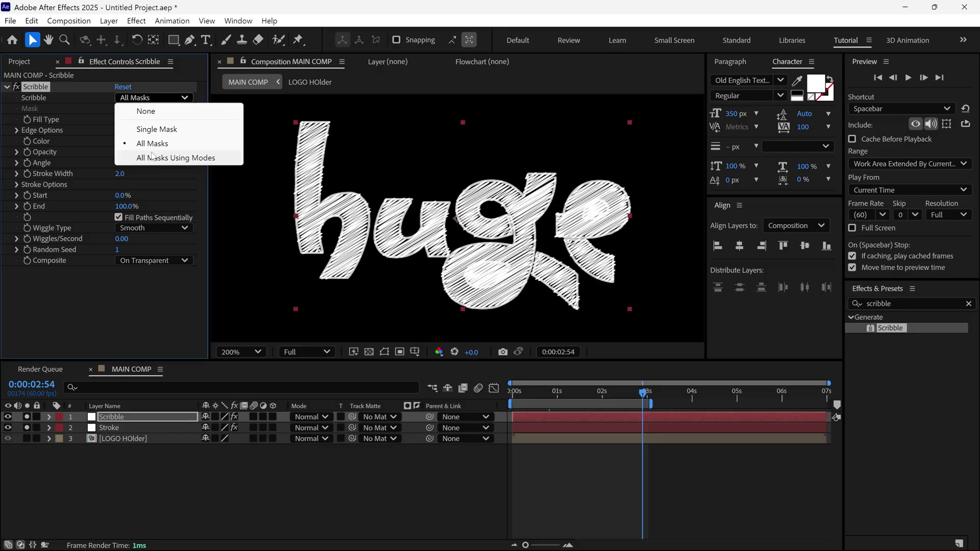
left_click(197, 158)
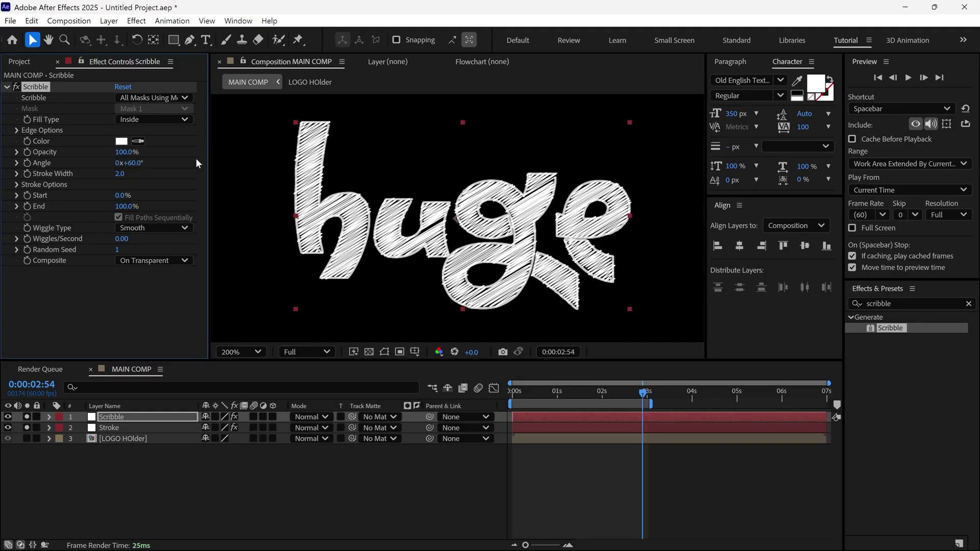
Change the Scribble colour to the light grey EBEBEB.
left_click(121, 141)
left_click(414, 221)
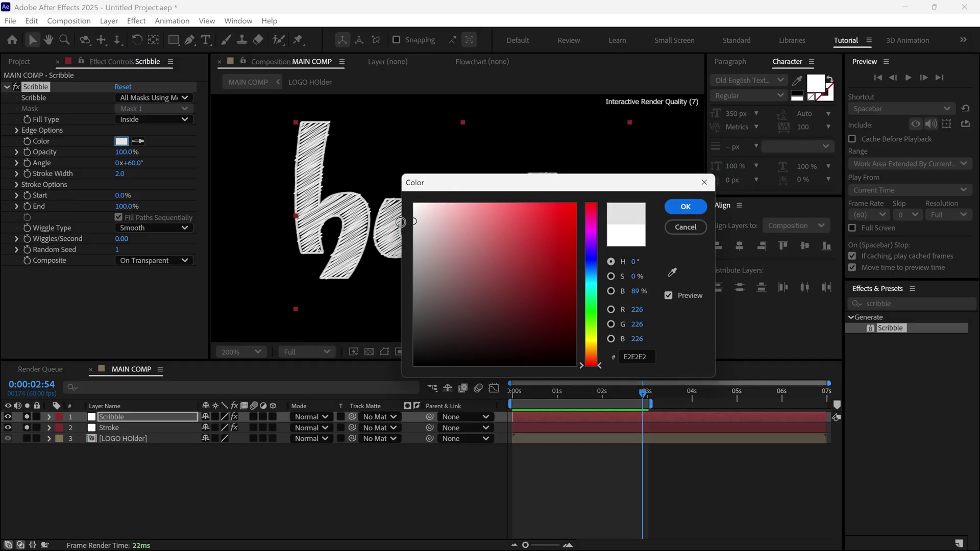
mouse_move(402, 218)
left_mouse_down()
mouse_move(518, 223)
mouse_move(406, 215)
left_mouse_up()
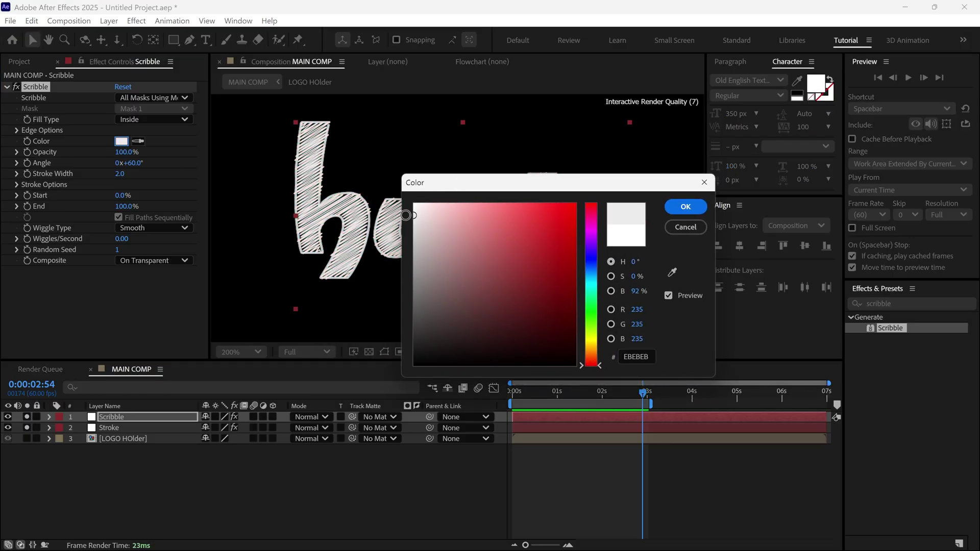
left_click(686, 207)
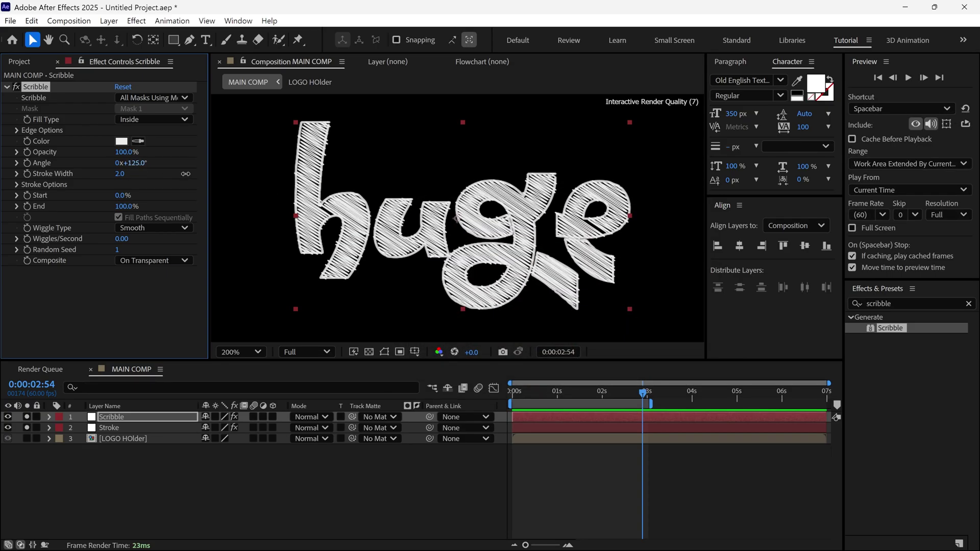
Leave Stroke Width unchanged and set Curviness Variation to 14% under Stroke Options.
left_click_drag(120, 174, 124, 190)
key("ctrl+z")
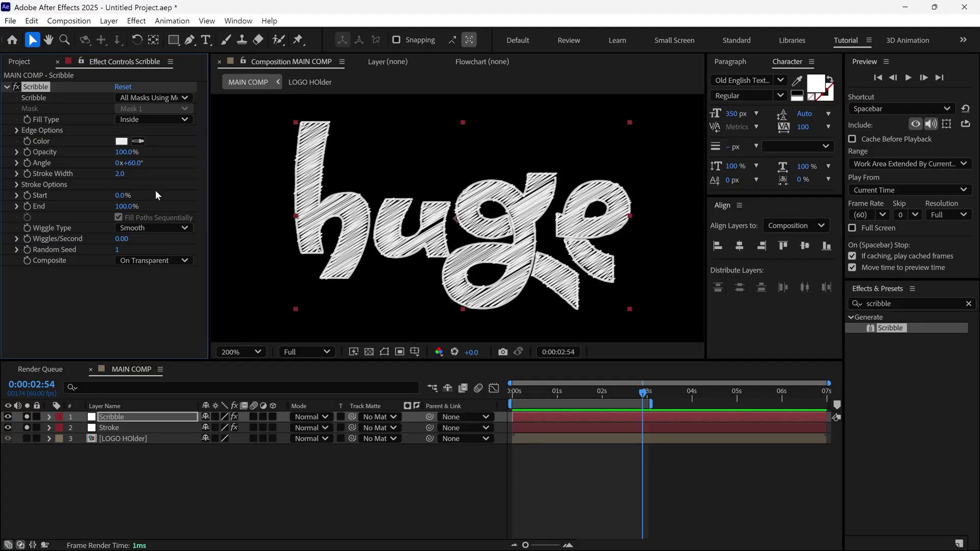
left_click(17, 185)
left_click_drag(120, 206, 131, 218)
Keyframe the Scribble End from 0% at 0s to 100% at 3s.
key("Home")
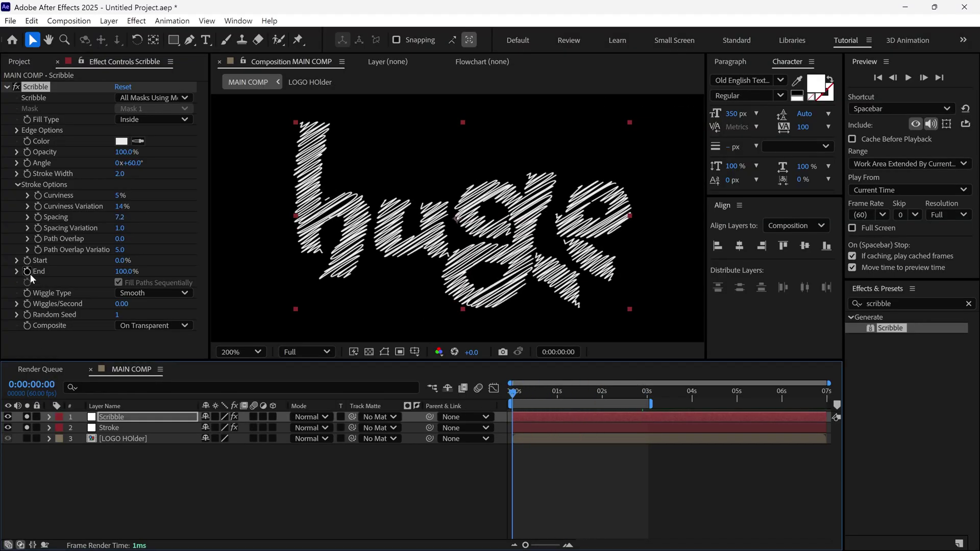
left_click(30, 273)
left_click_drag(131, 279, 59, 275)
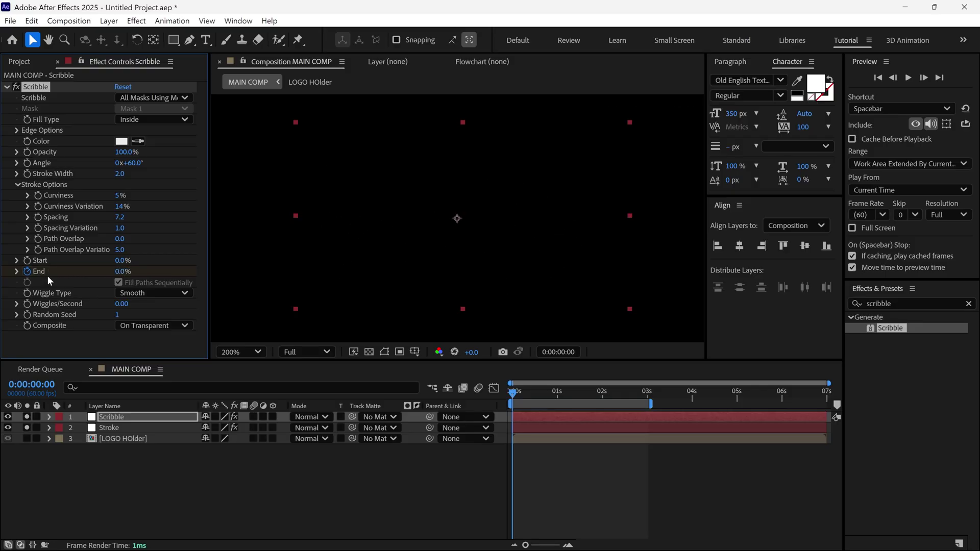
key("u")
left_click_drag(512, 392, 644, 418)
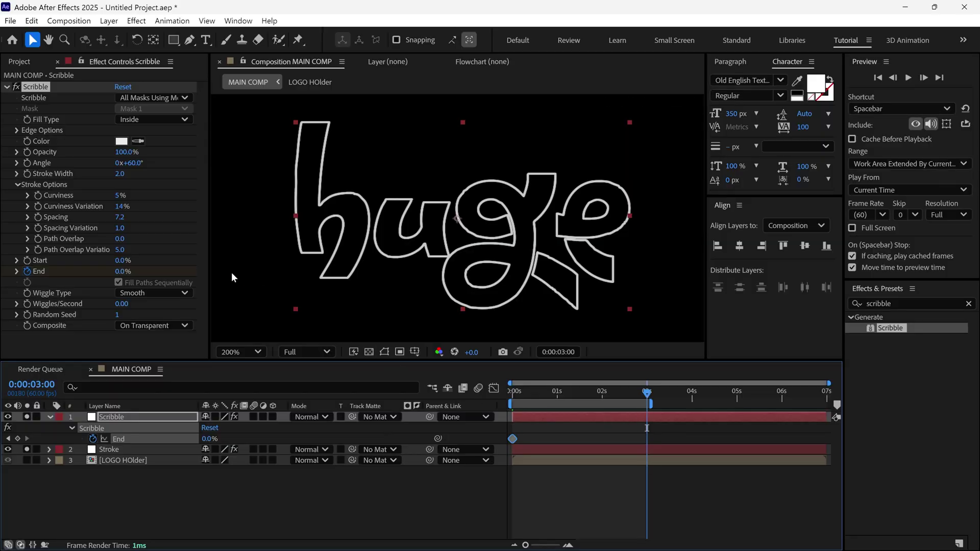
left_click_drag(121, 273, 230, 278)
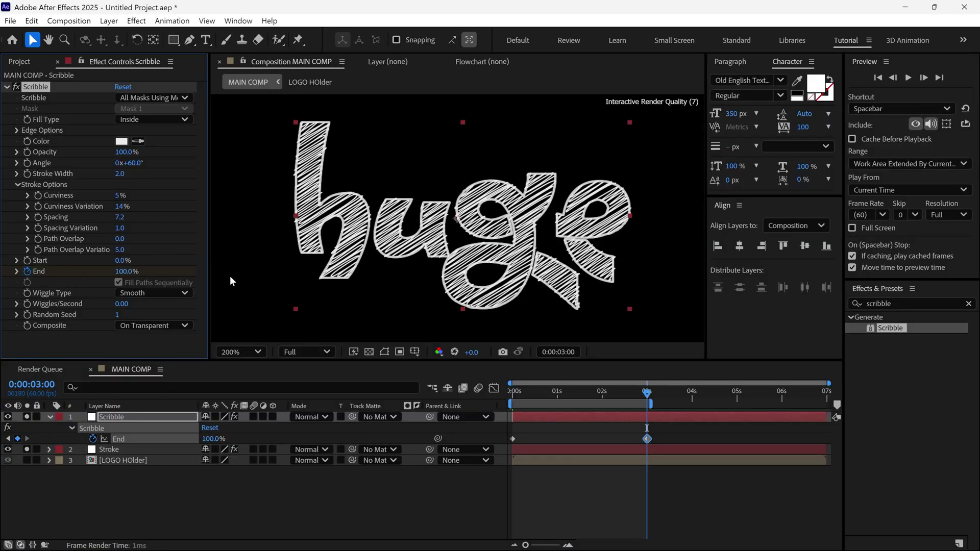
Preview the scribble draw-on, undo a stray change, and select both End keyframes.
key("space")
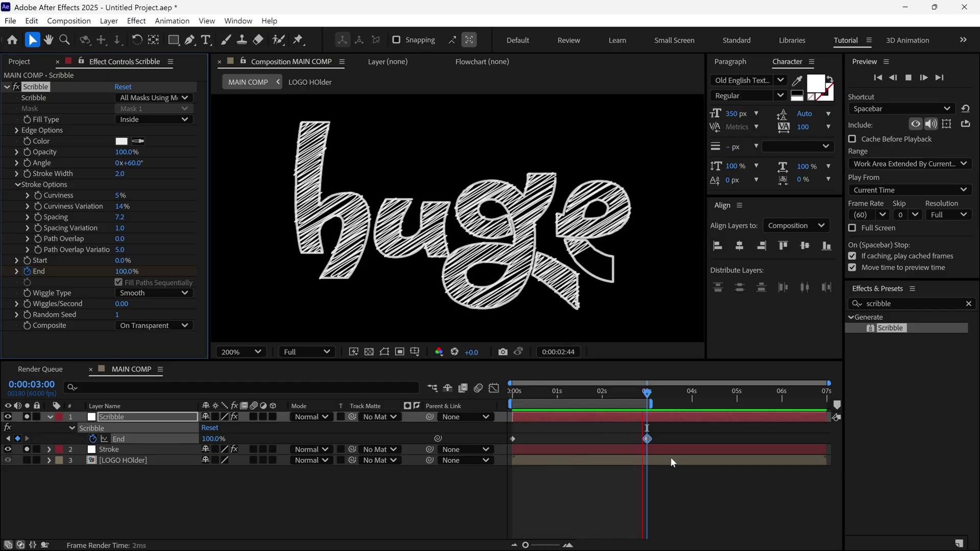
scroll(546, 283, "down", 4)
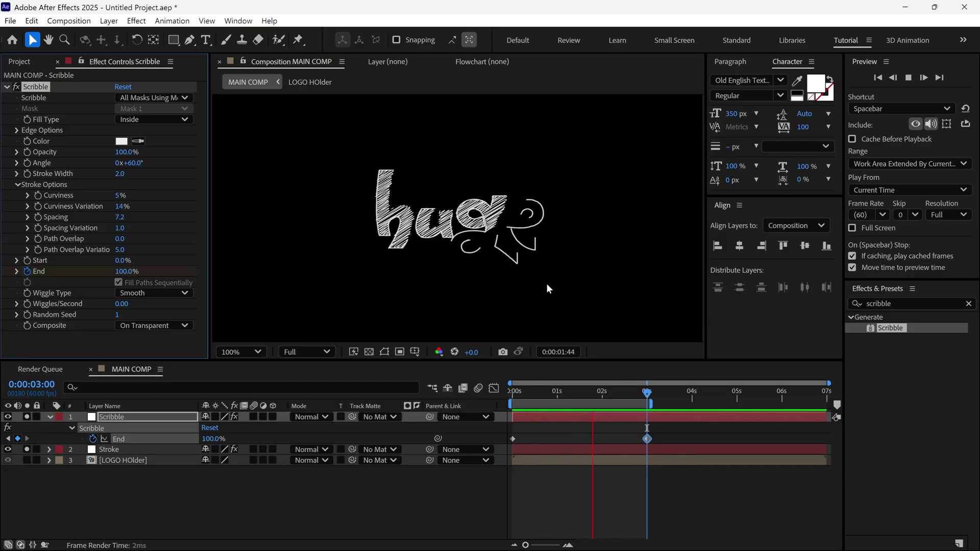
scroll(539, 287, "up", 2)
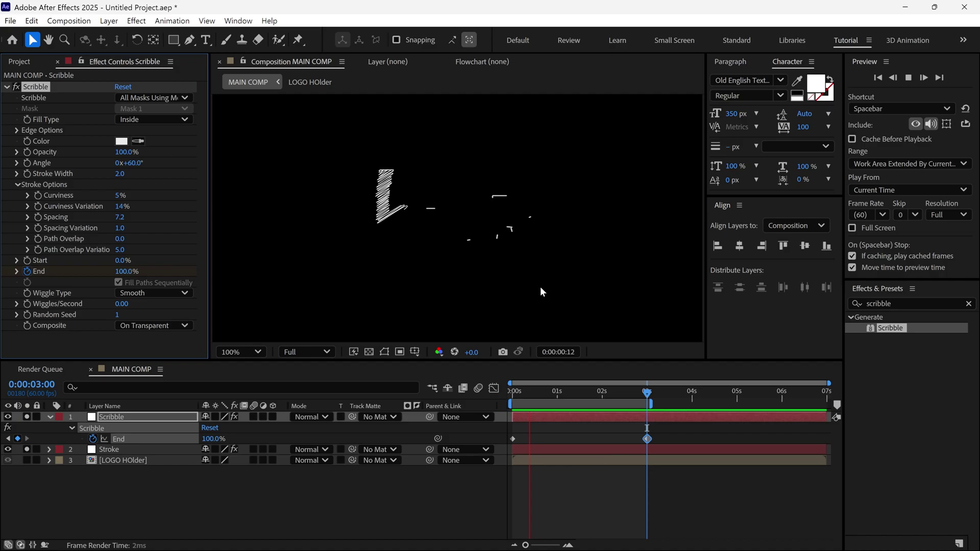
key("ctrl+z")
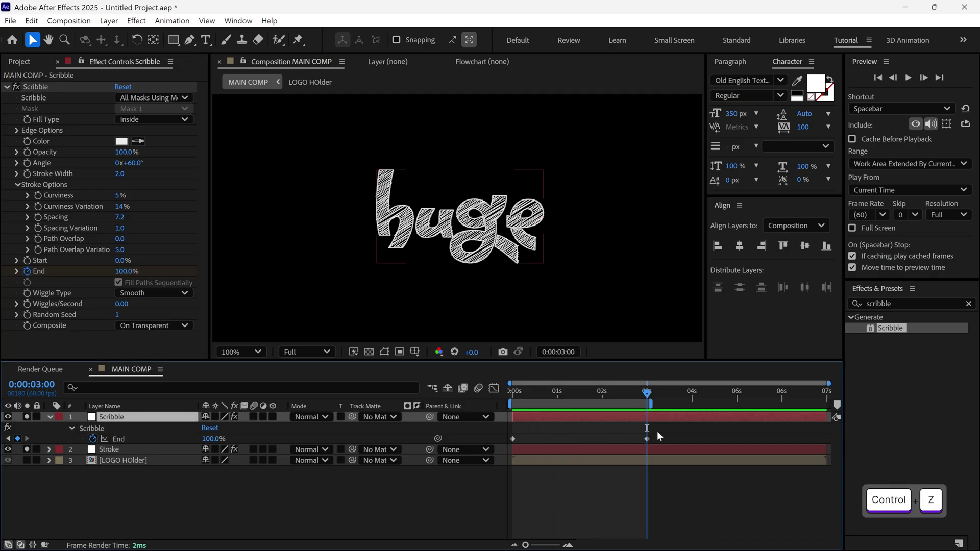
left_click_drag(657, 432, 509, 448)
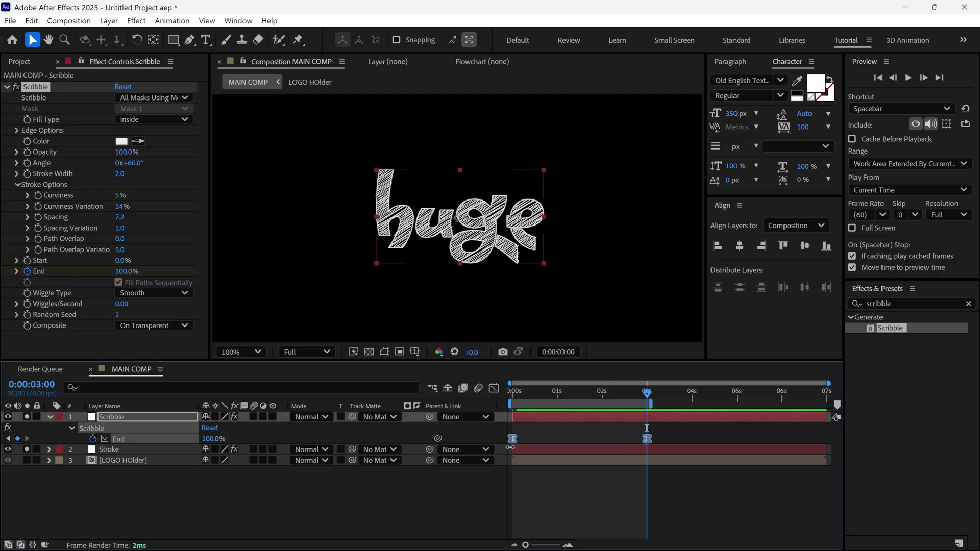
key("space")
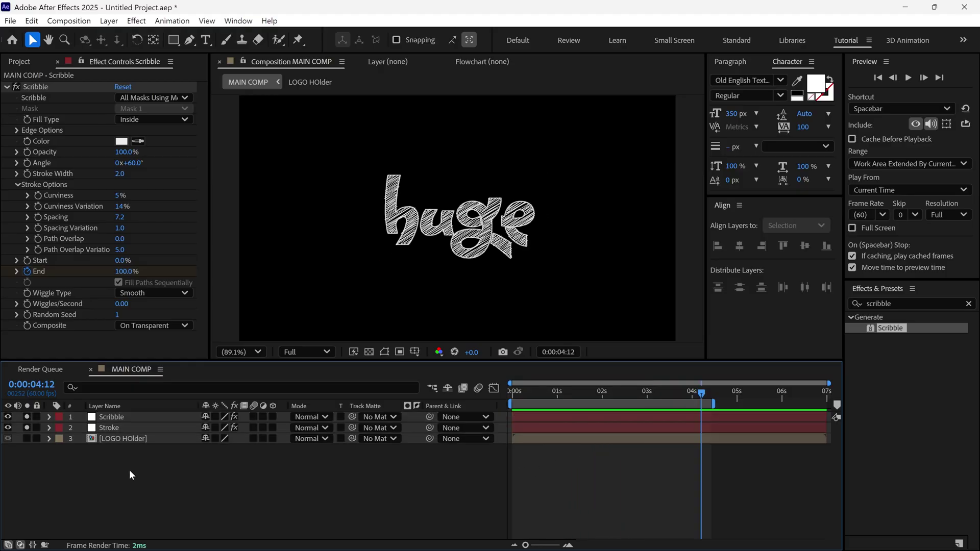
Import 01.jpg from the Background Texture folder, add it to MAIN COMP, and solo it.
left_click(19, 61)
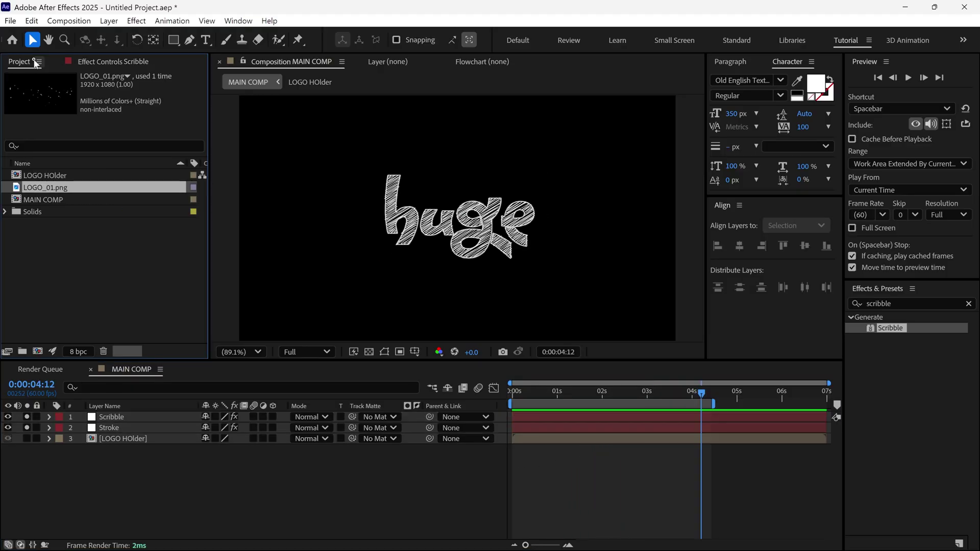
double_click(178, 270)
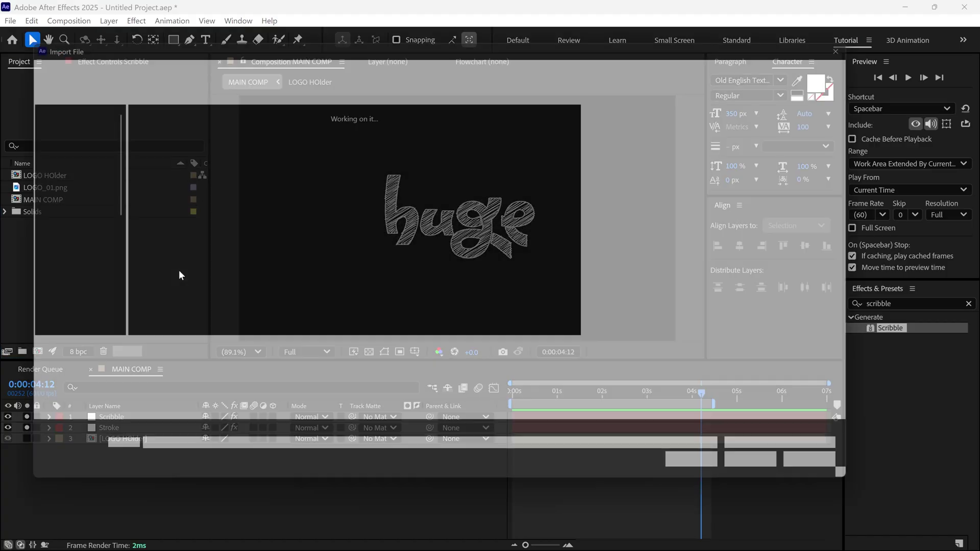
left_click(360, 61)
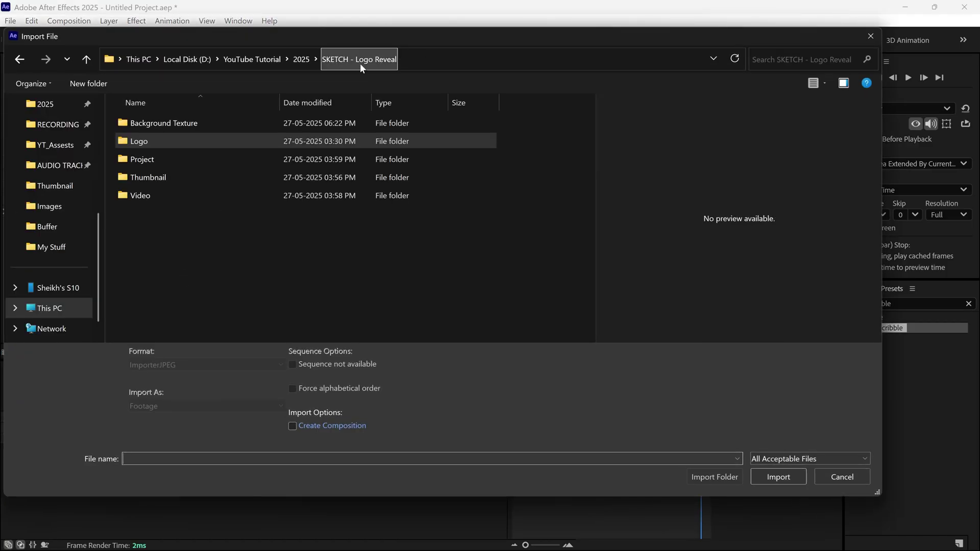
double_click(170, 125)
left_click(137, 161)
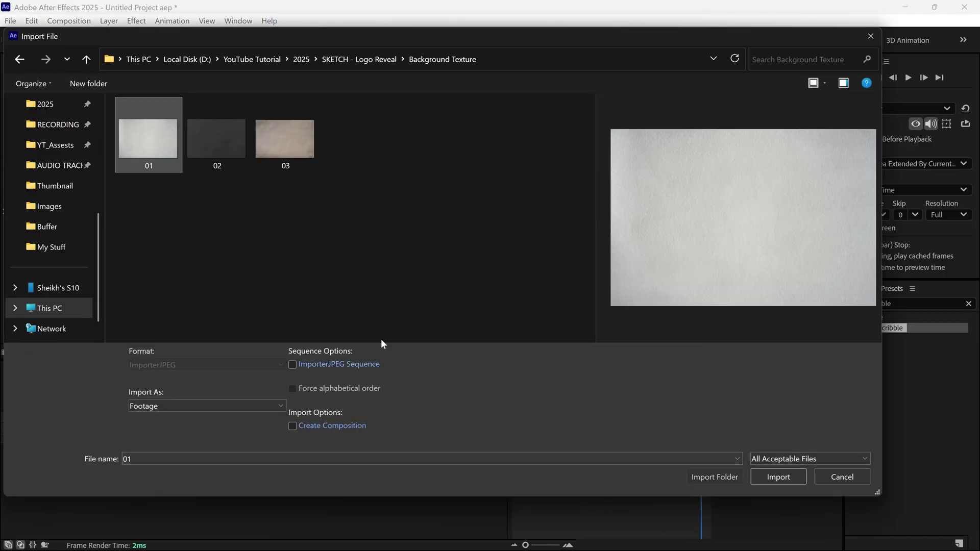
left_click(764, 473)
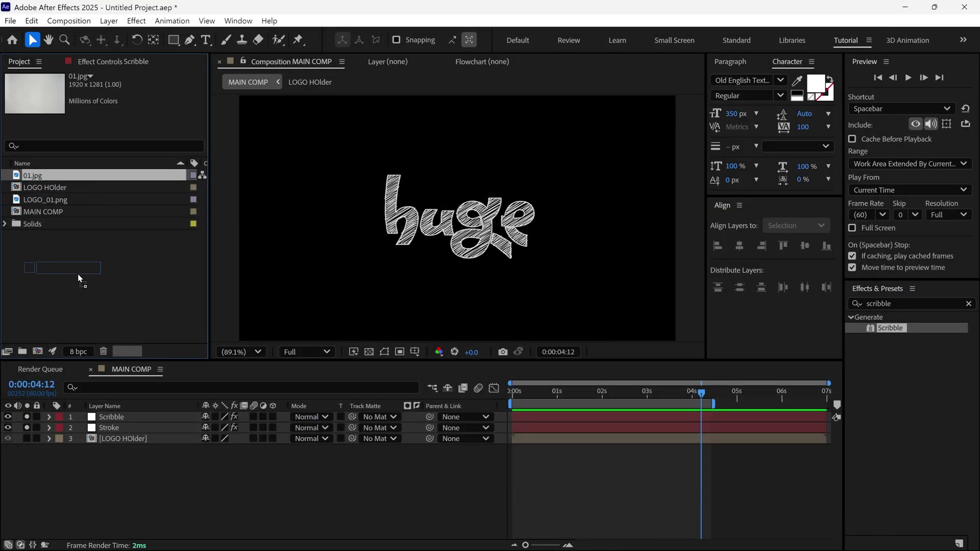
left_click_drag(79, 277, 88, 446)
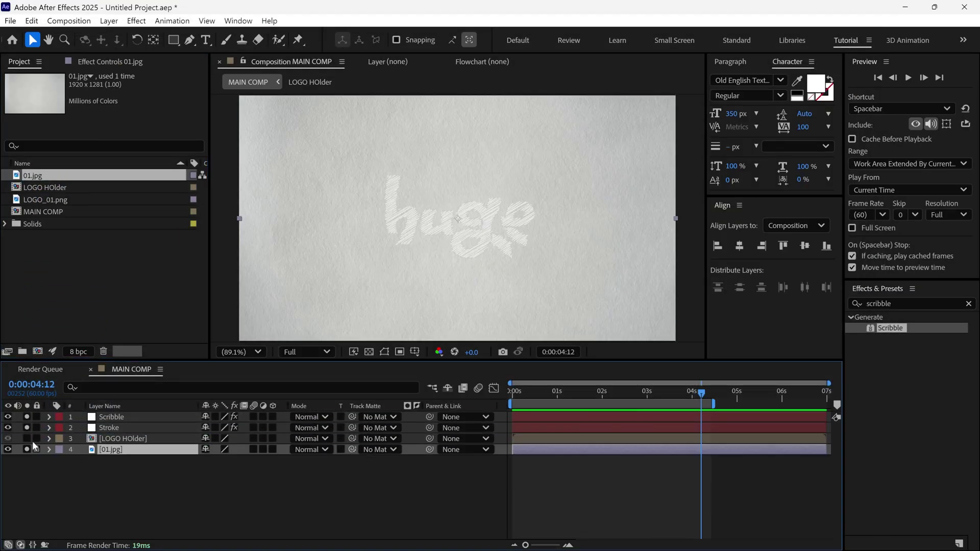
left_click_drag(30, 415, 28, 427)
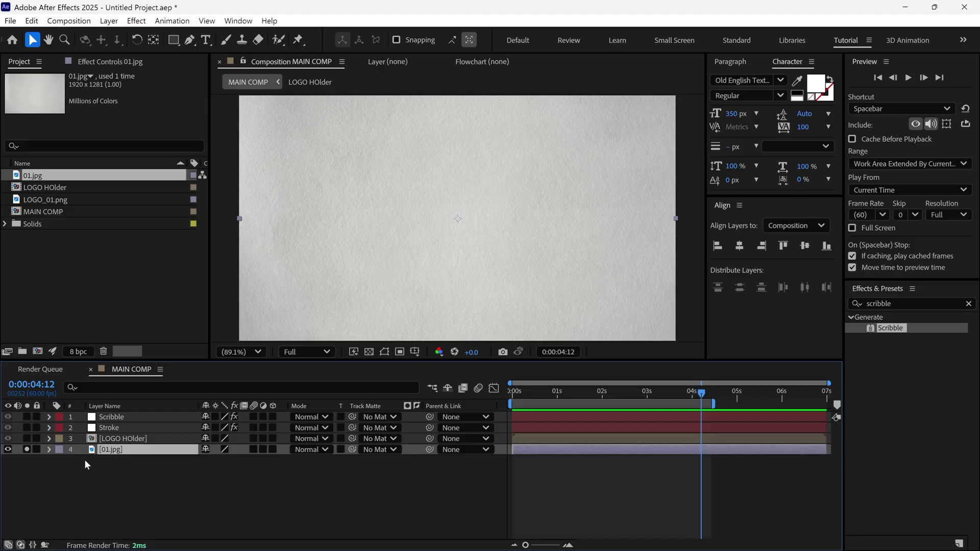
Apply Curves to the 01.jpg layer and pull the curve down to darken it.
left_click(870, 306)
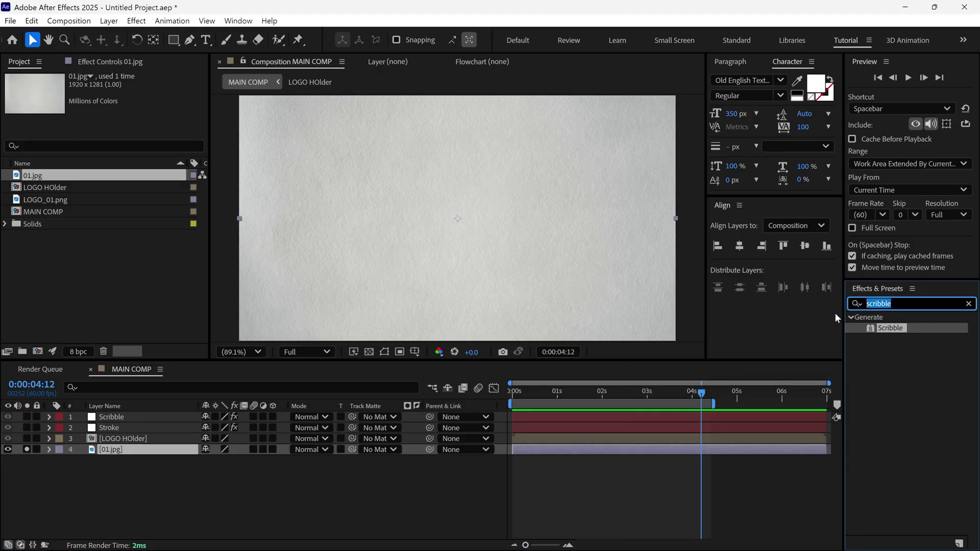
type("curv")
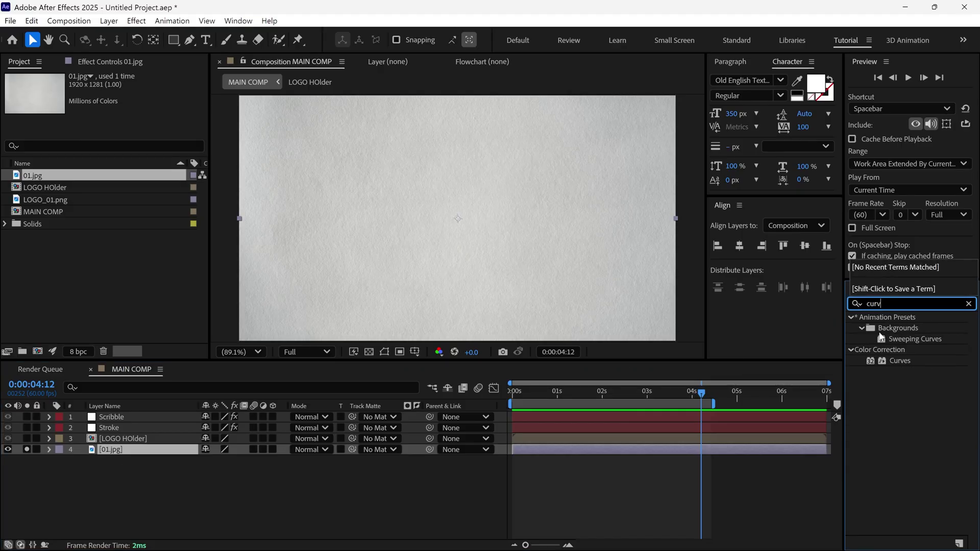
left_click_drag(900, 361, 151, 447)
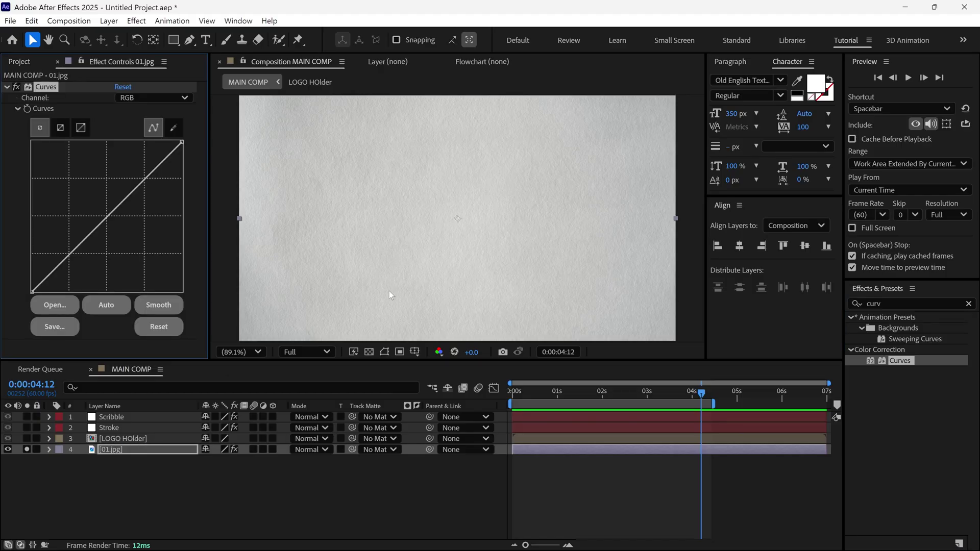
left_click_drag(69, 258, 87, 285)
Apply Tint with Map White To set to deep red C60000.
left_click(868, 304)
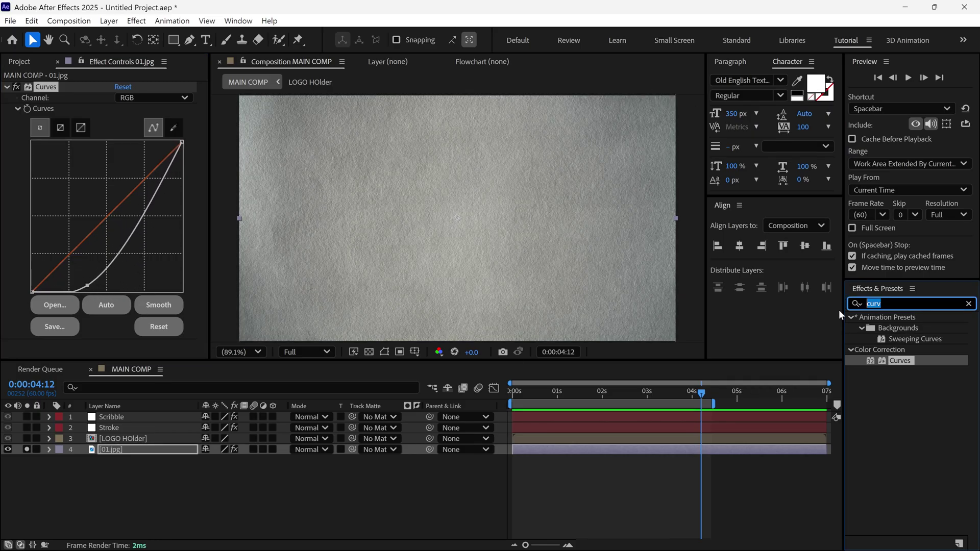
type("tint")
left_click_drag(893, 360, 149, 445)
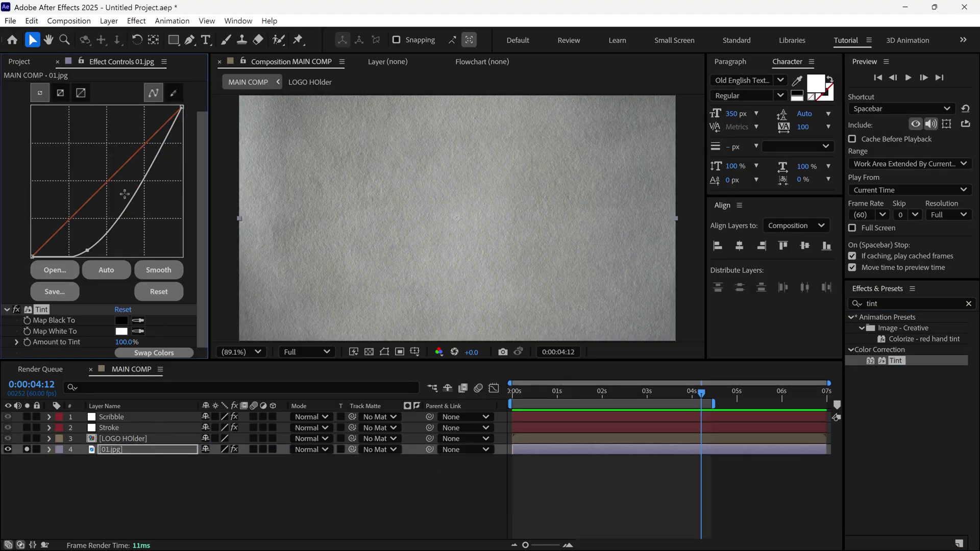
left_click(121, 333)
left_click(507, 205)
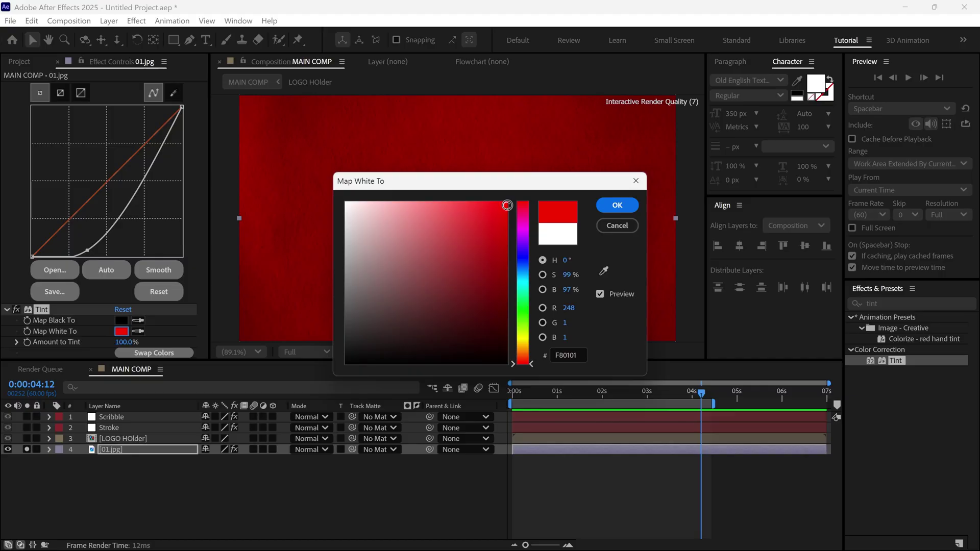
left_click_drag(504, 205, 494, 198)
left_click_drag(408, 181, 632, 162)
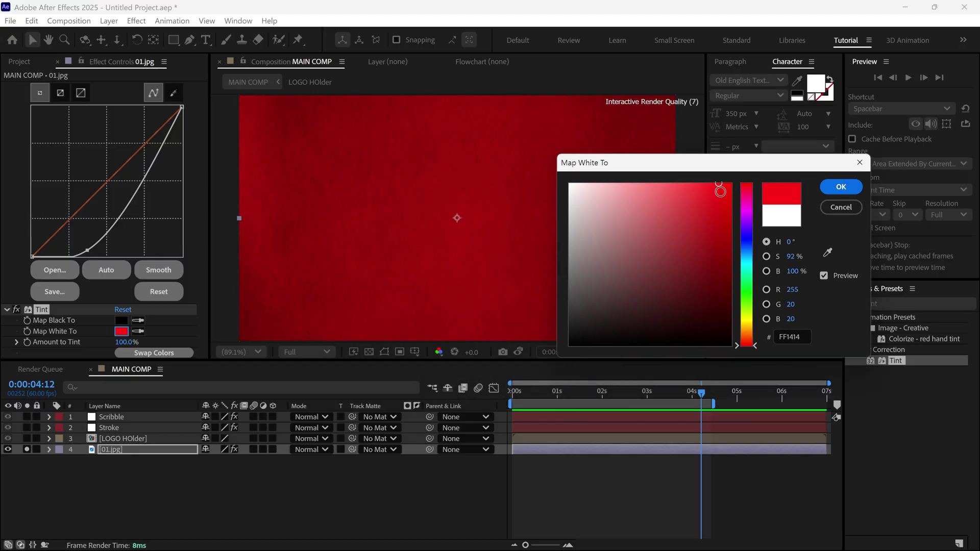
left_click(726, 216)
left_click_drag(727, 217, 733, 218)
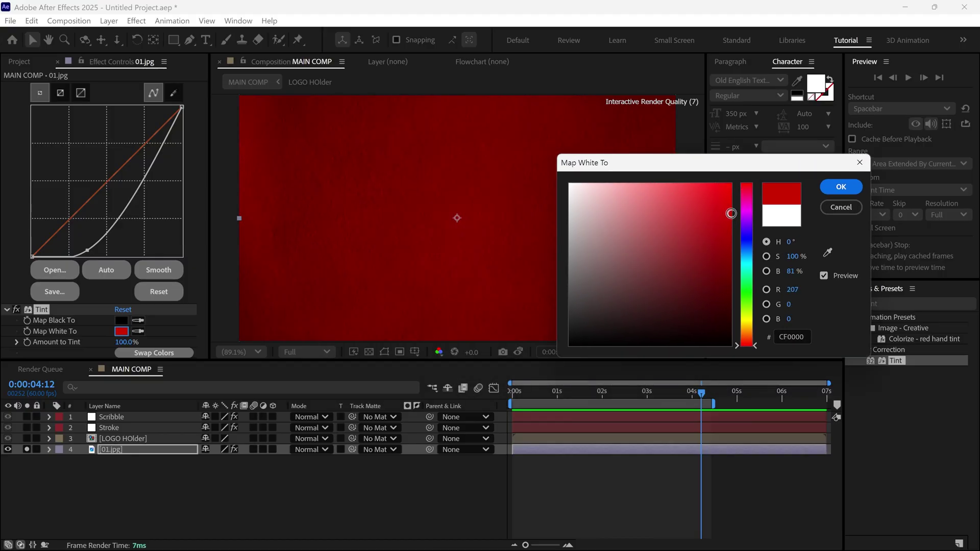
left_click(841, 186)
Move Tint above Curves, unsolo the paper layer, and return to the start.
key("shift+slash")
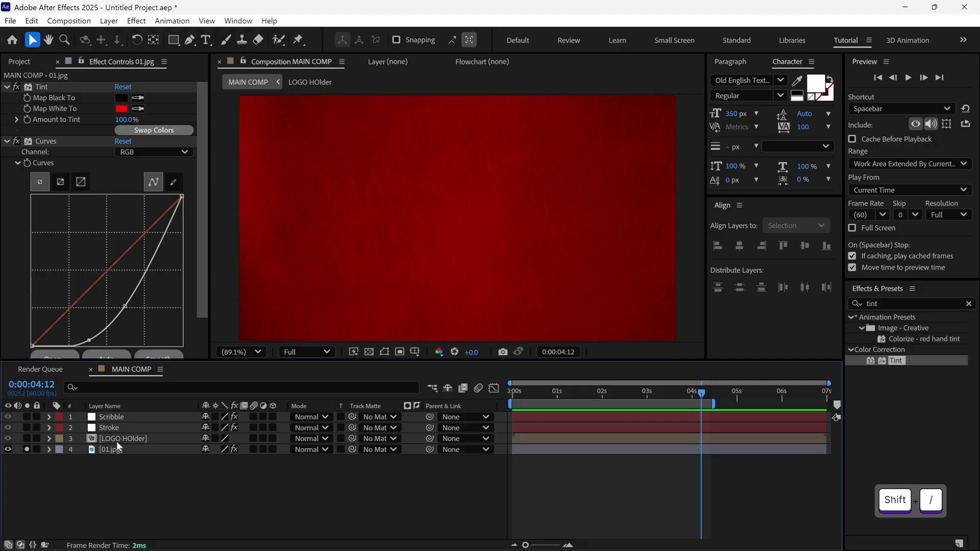
left_click(26, 449)
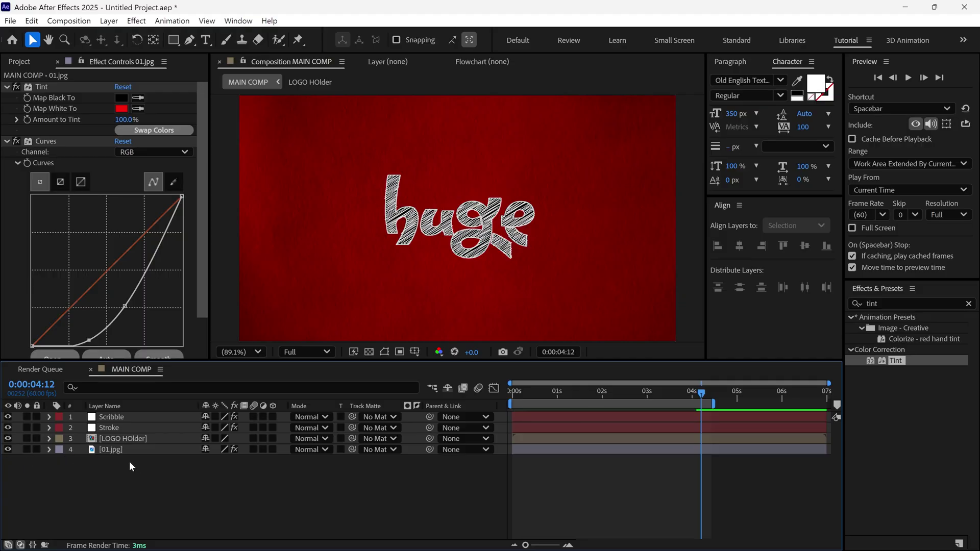
mouse_move(700, 403)
left_mouse_down()
mouse_move(526, 413)
mouse_move(694, 427)
mouse_move(504, 426)
left_mouse_up()
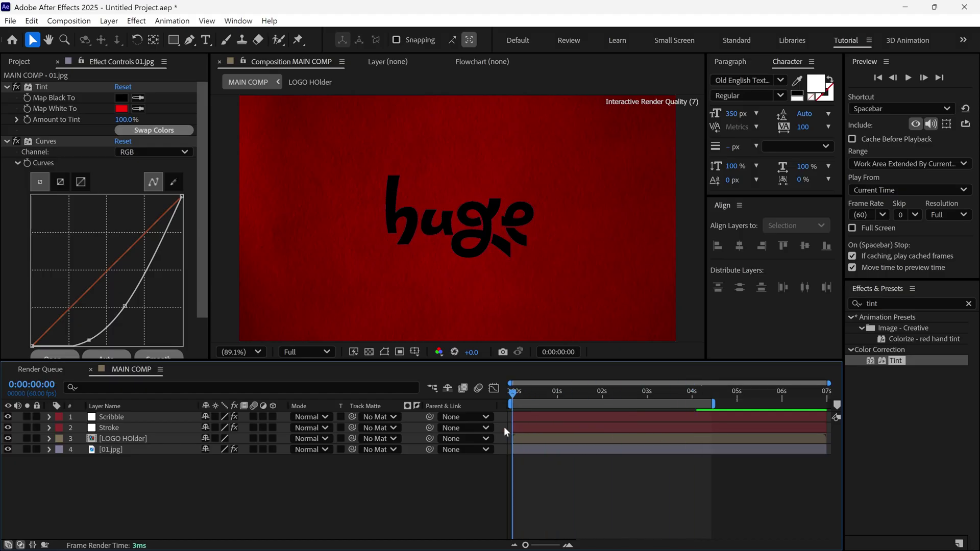
Import Colorful Transitions 08.mov and add it to the MAIN COMP timeline.
left_click(28, 59)
left_click(55, 260)
double_click(54, 259)
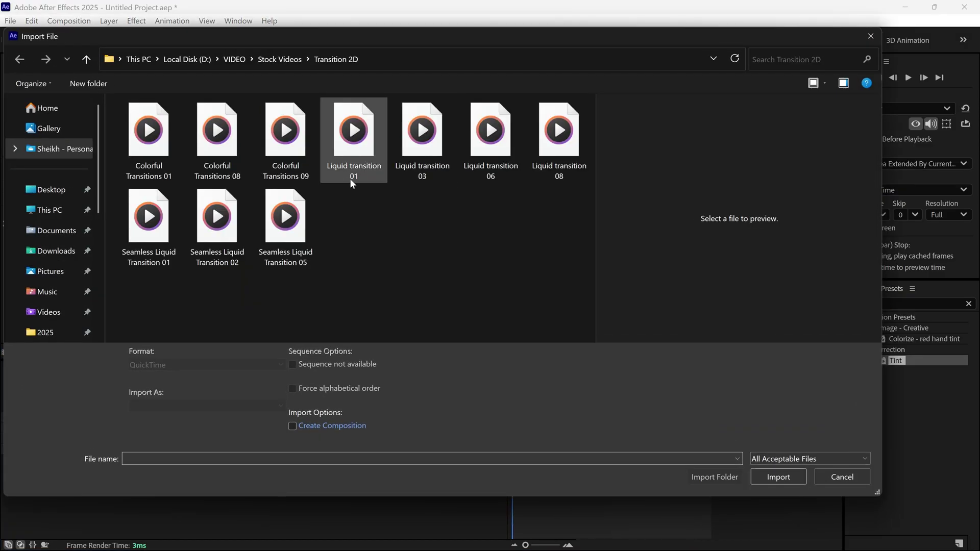
left_click(341, 169)
left_click(244, 178)
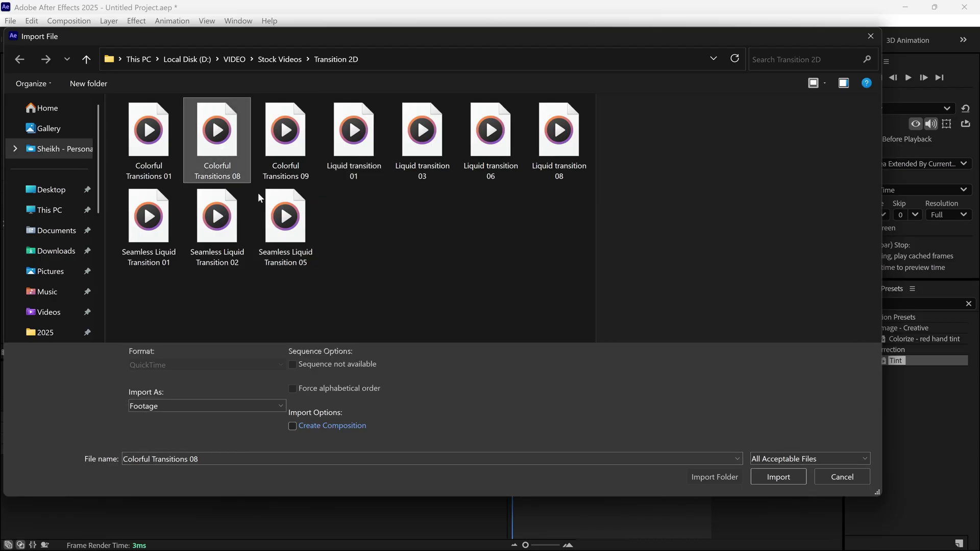
left_click(778, 477)
left_click_drag(104, 188, 148, 443)
left_click_drag(514, 392, 549, 422)
Scale the transition layer down to 21%.
key("s")
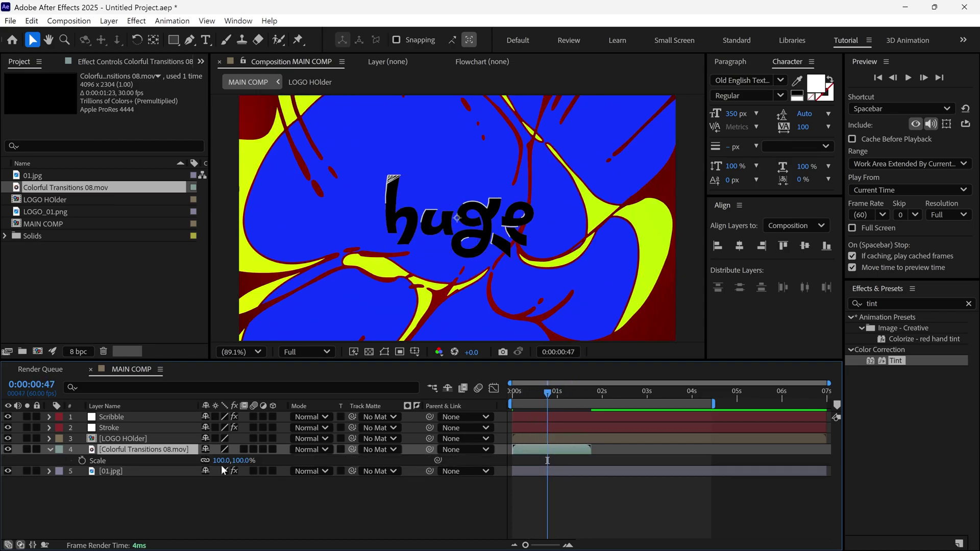
left_click_drag(221, 460, 183, 469)
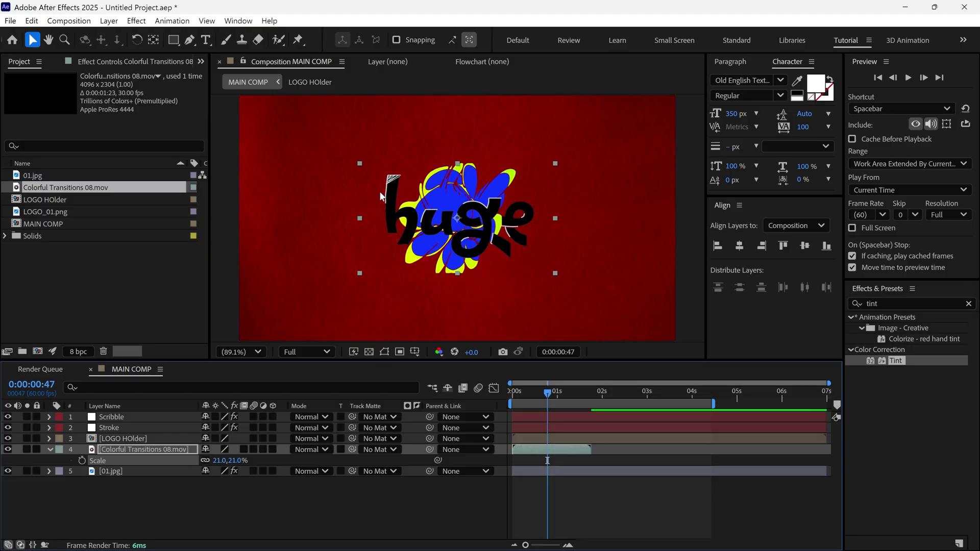
mouse_move(557, 414)
left_mouse_down()
mouse_move(507, 396)
mouse_move(584, 412)
mouse_move(543, 418)
left_mouse_up()
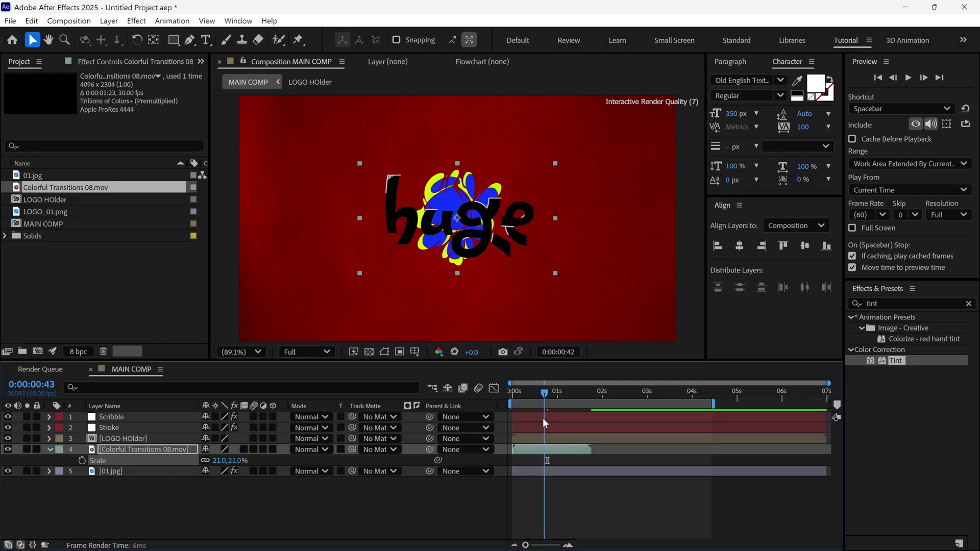
key("ctrl+z")
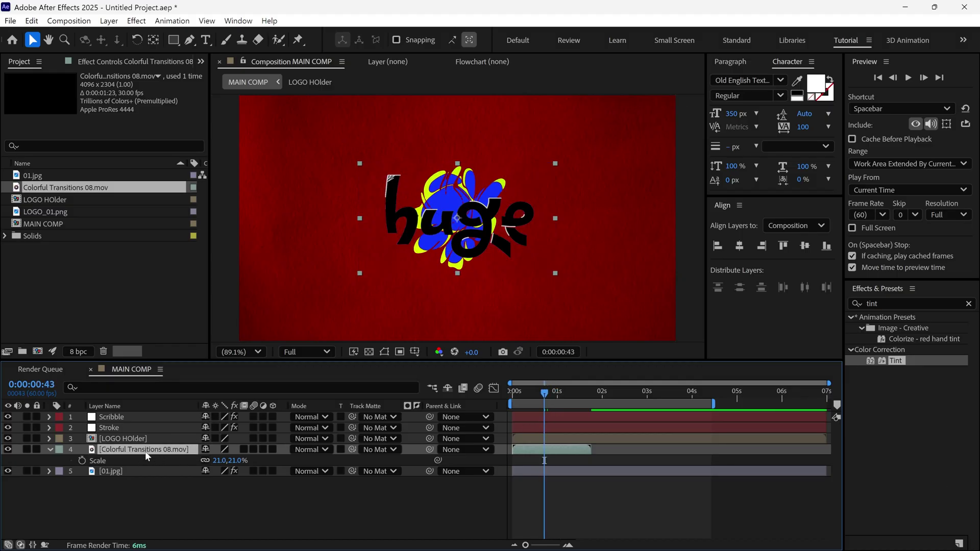
Move the transition above LOGO HOlder and make it LOGO HOlder's track matte.
left_click_drag(145, 451, 149, 439)
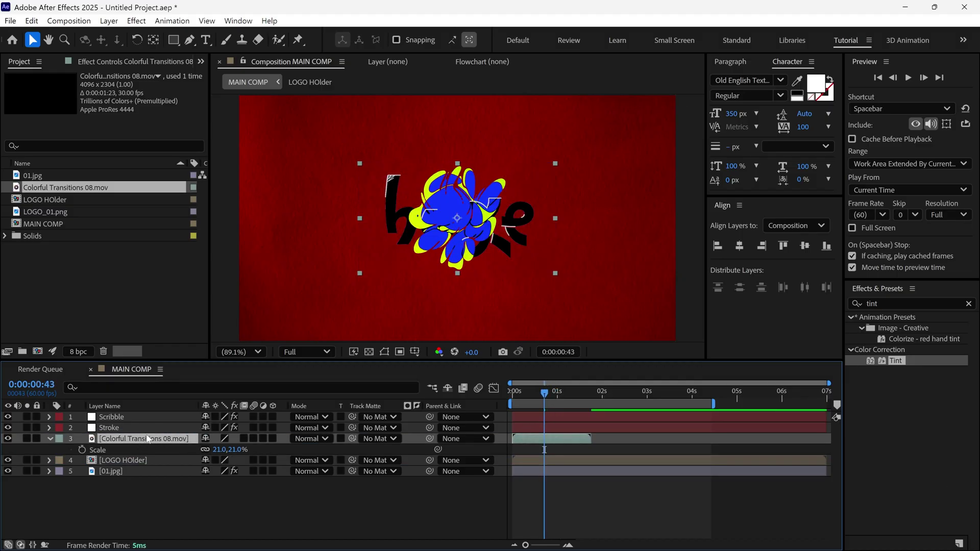
left_click(111, 460)
left_click(51, 439)
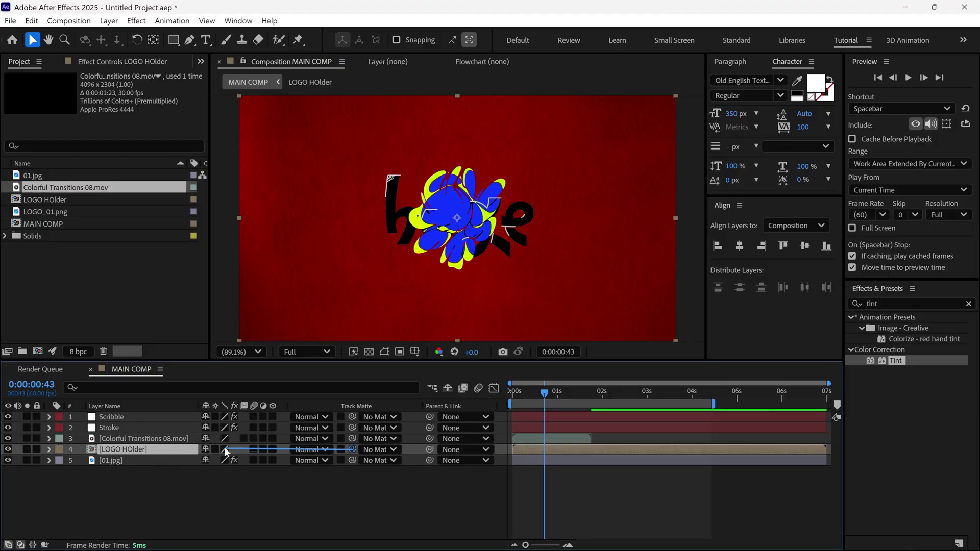
left_click_drag(225, 446, 153, 442)
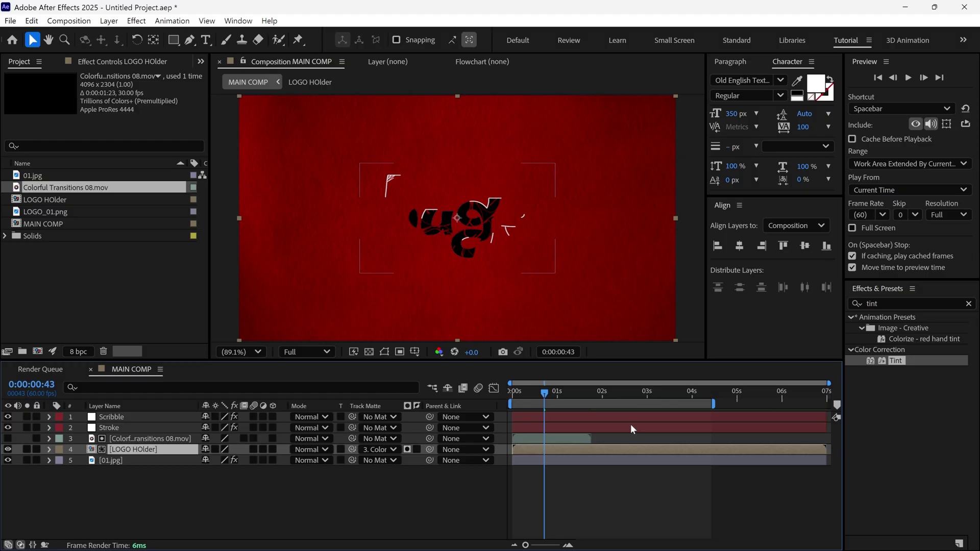
Start the transition clips at 0:00:03:45 and give Scribble and Stroke an inverted track matte from it.
left_click_drag(559, 389, 681, 392)
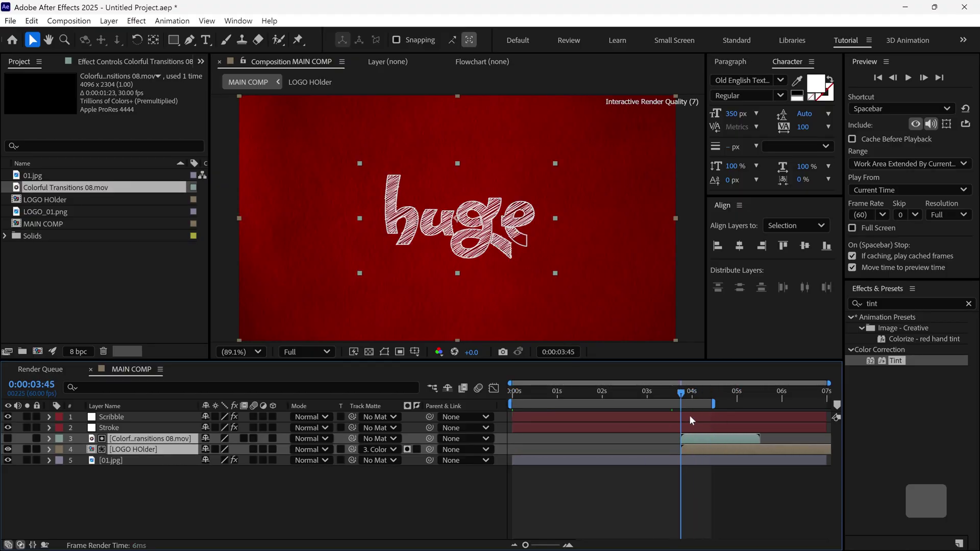
key("bracketleft")
left_click(113, 416)
left_click(137, 426, "shift")
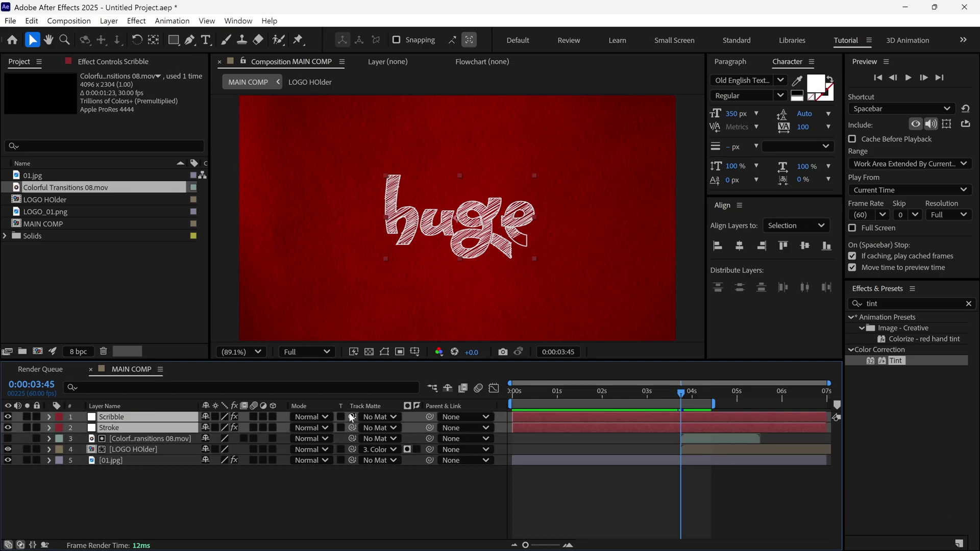
left_click_drag(351, 418, 229, 439)
left_click_drag(157, 441, 158, 440)
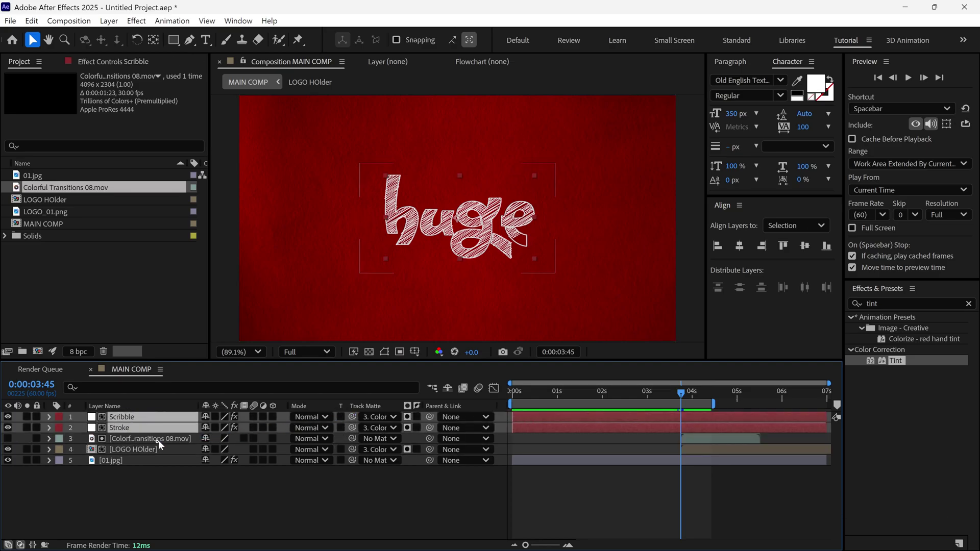
left_click(418, 418)
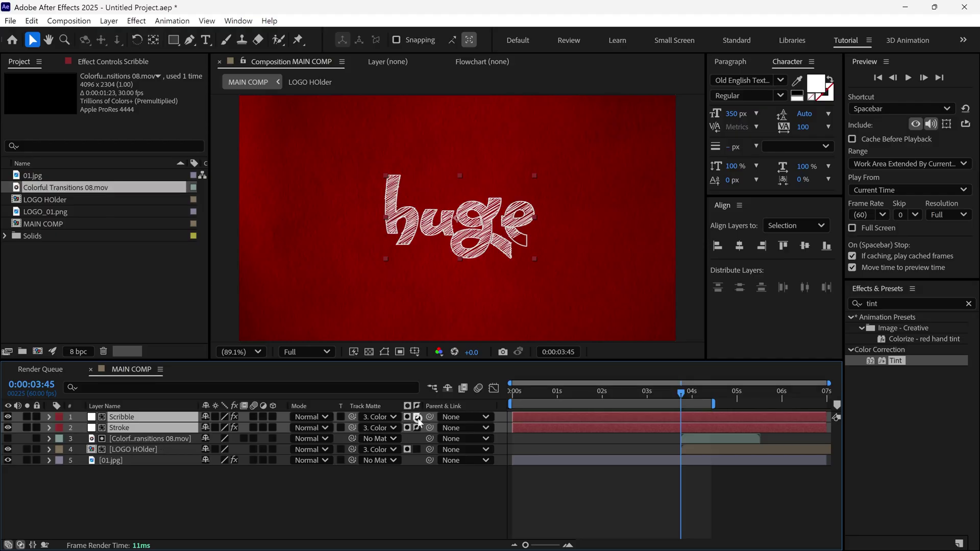
Play back the full animation to check the logo reveal.
mouse_move(681, 395)
left_mouse_down()
mouse_move(746, 393)
mouse_move(735, 404)
mouse_move(684, 404)
mouse_move(710, 414)
mouse_move(775, 406)
left_mouse_up()
key("space")
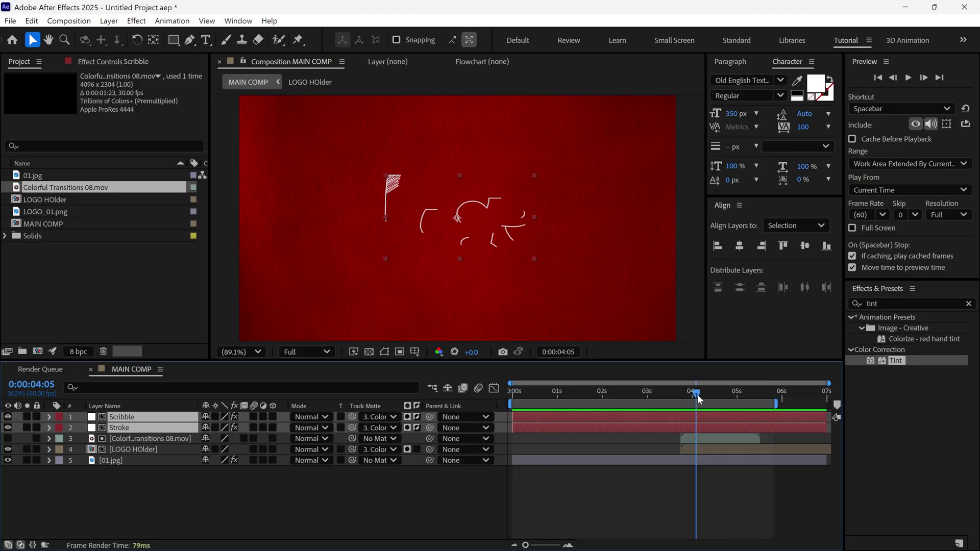
key("space")
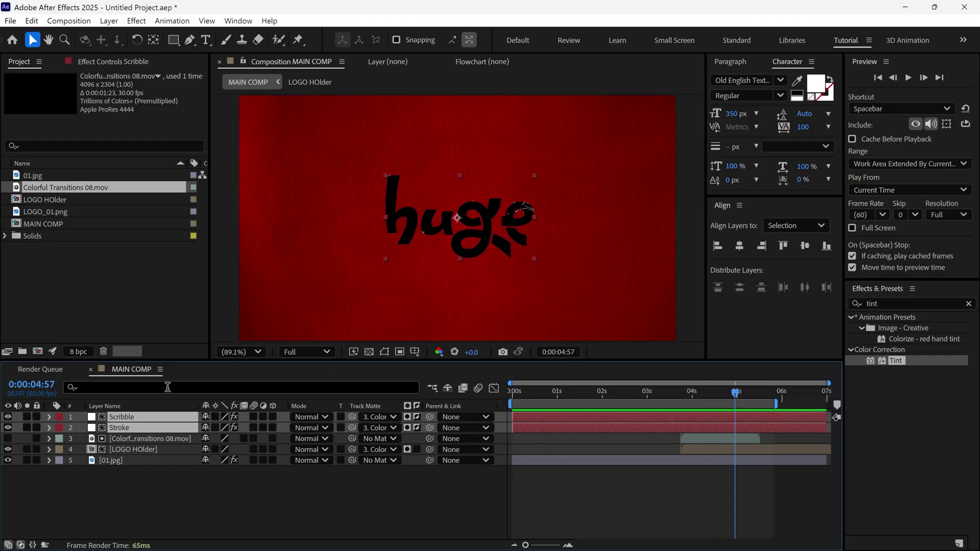